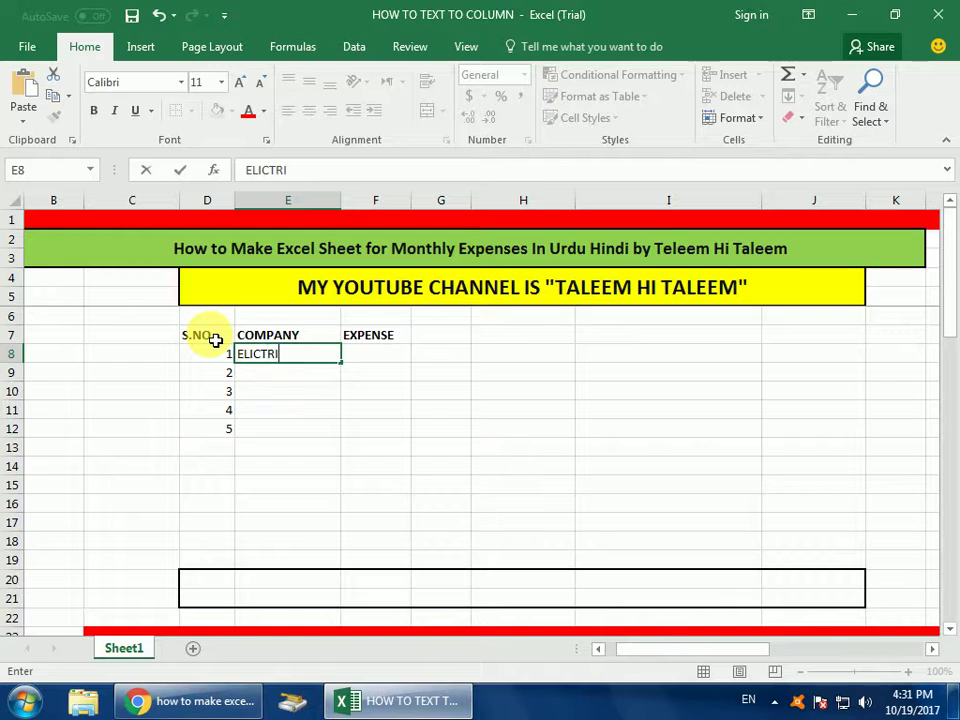
- Fill the COMPANY entries for serial numbers 1 to 3 with ELICTRIC, WATER and SUI GASS
{"action": "key", "text": "Return"}
{"action": "type", "text": "WATER"}
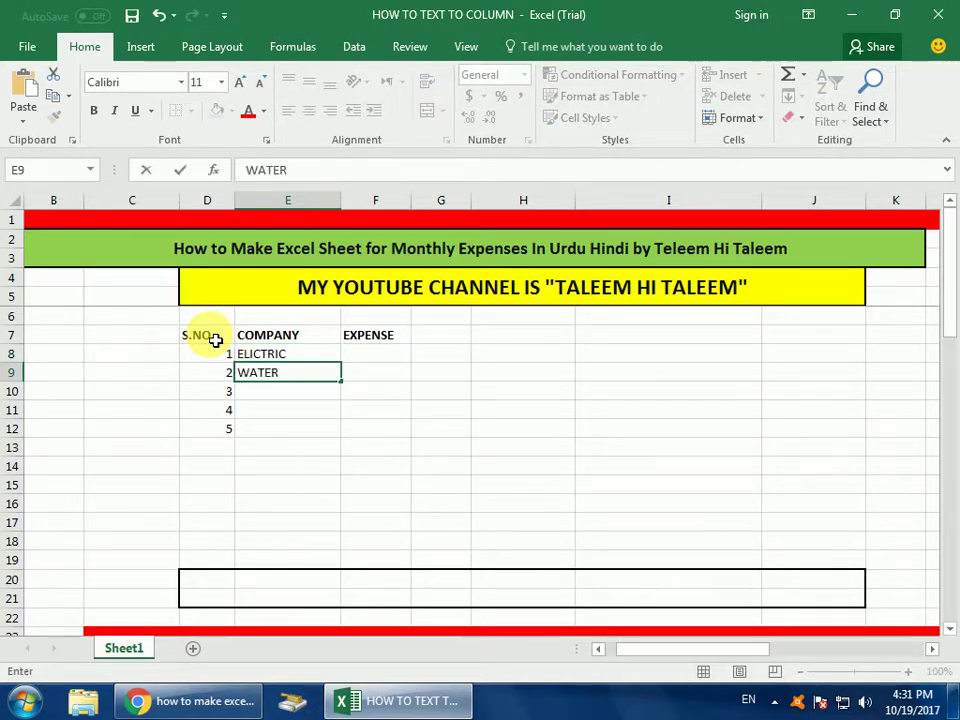
{"action": "key", "text": "Return"}
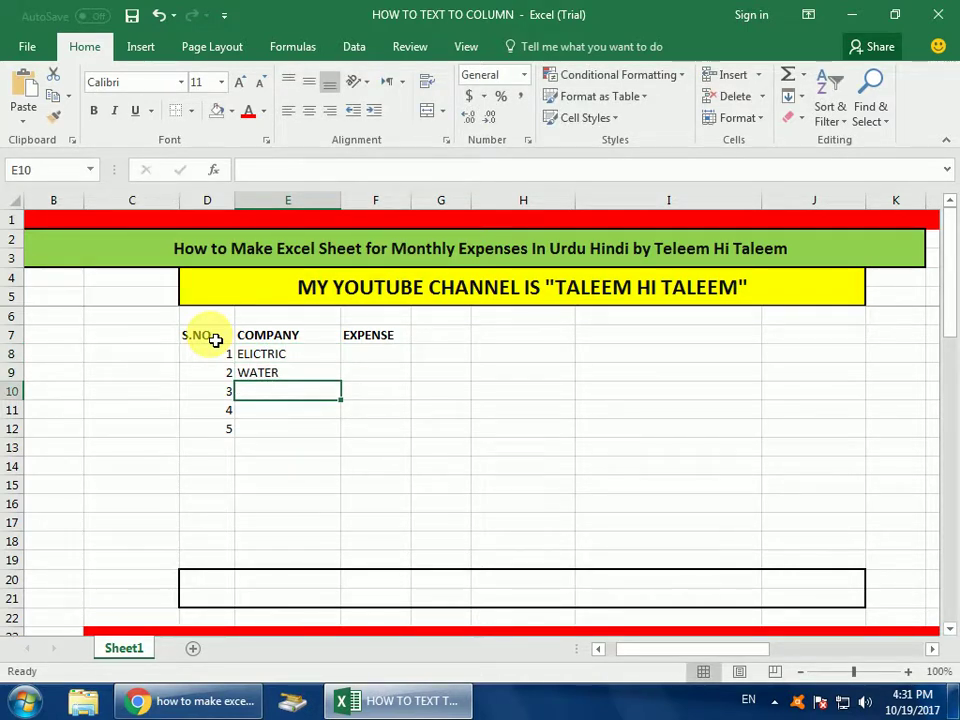
{"action": "type", "text": "SUI S"}
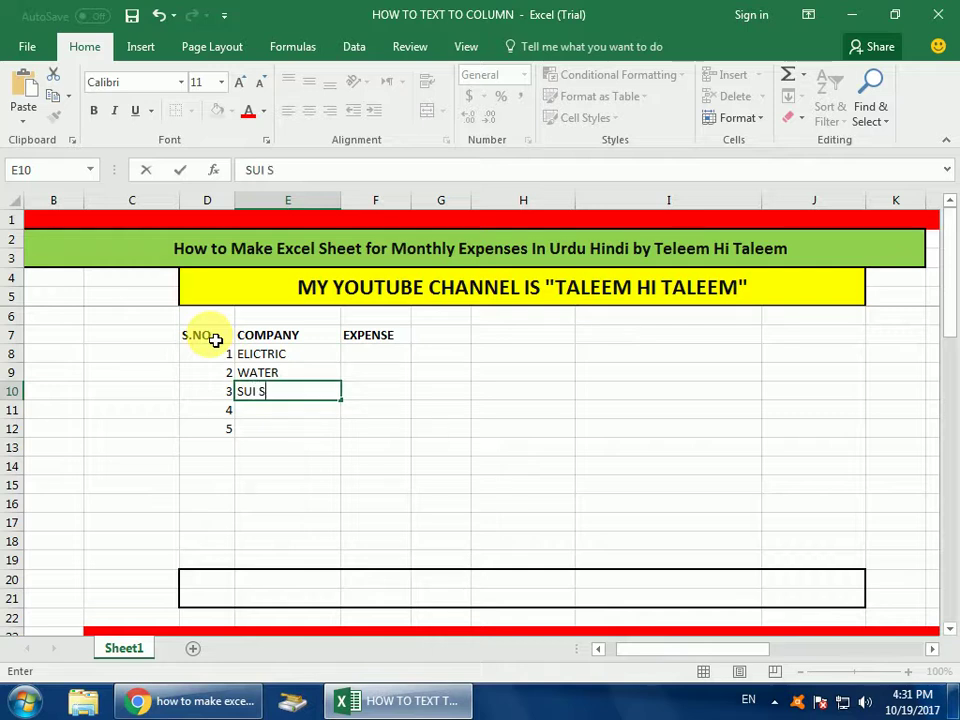
{"action": "type", "text": "UDRAN"}
{"action": "key", "text": "BackSpace"}
{"action": "key", "text": "BackSpace"}
{"action": "key", "text": "BackSpace"}
{"action": "key", "text": "BackSpace"}
{"action": "key", "text": "BackSpace"}
{"action": "key", "text": "BackSpace"}
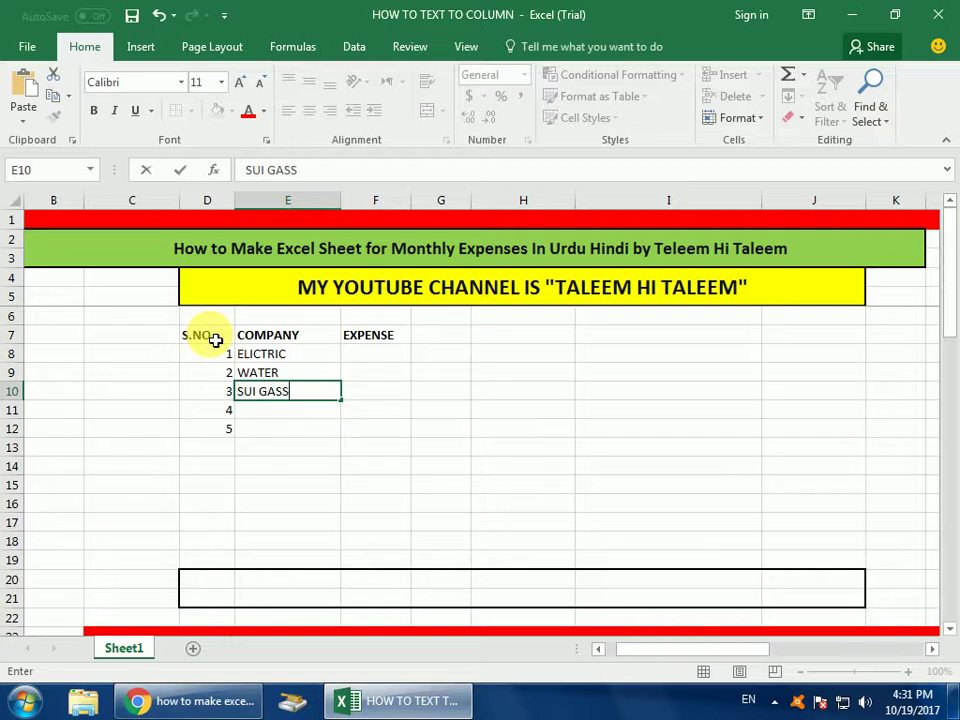
{"action": "key", "text": "Return"}
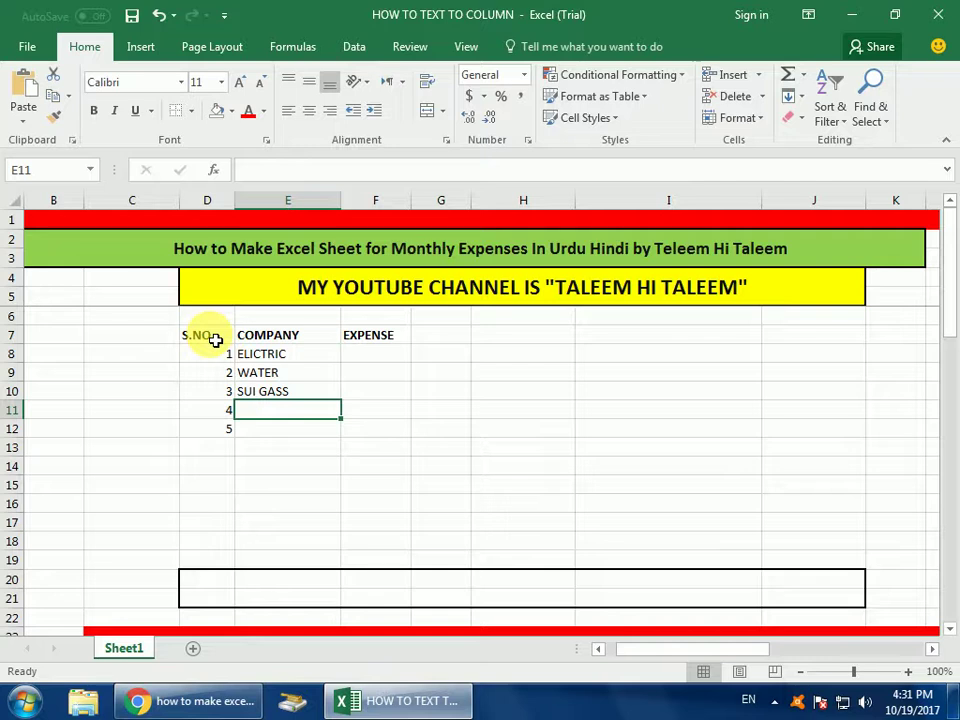
{"action": "type", "text": "S"}
{"action": "key", "text": "BackSpace"}
{"action": "key", "text": "BackSpace"}
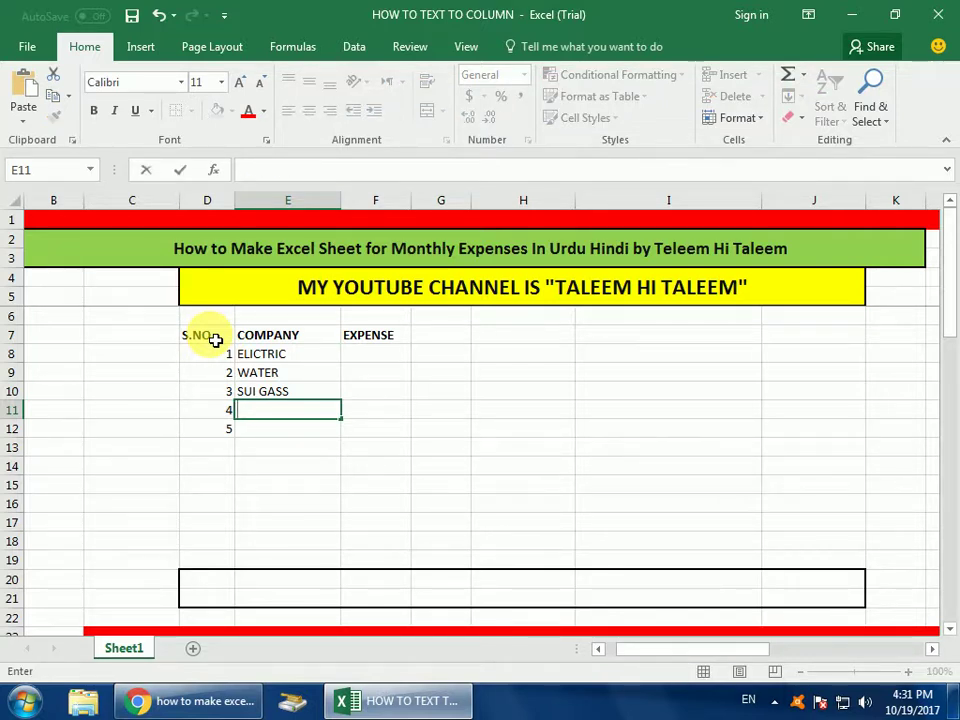
- Enter 1500 as the EXPENSE for ELICTRIC in cell F8
{"action": "key", "text": "Tab"}
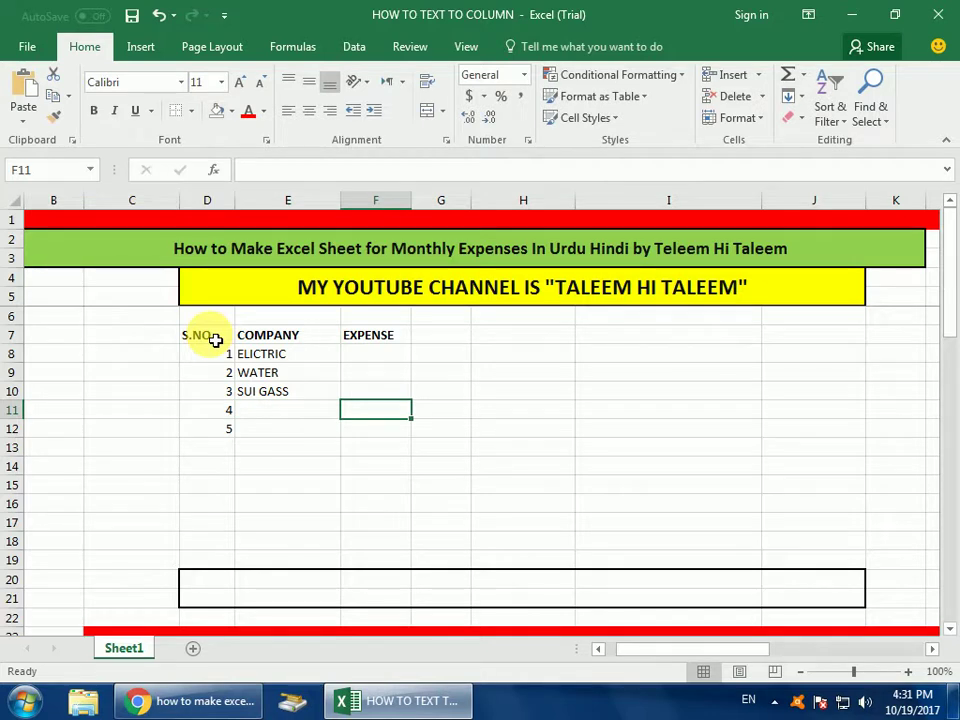
{"action": "key", "text": "Up"}
{"action": "key", "text": "Up"}
{"action": "key", "text": "Up"}
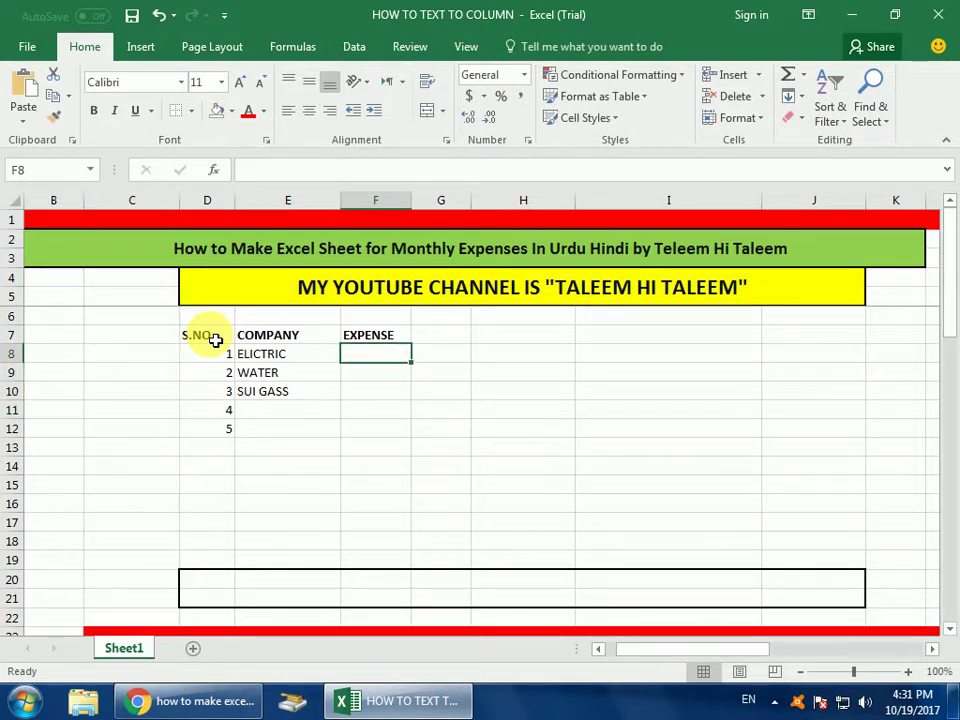
{"action": "type", "text": "1500"}
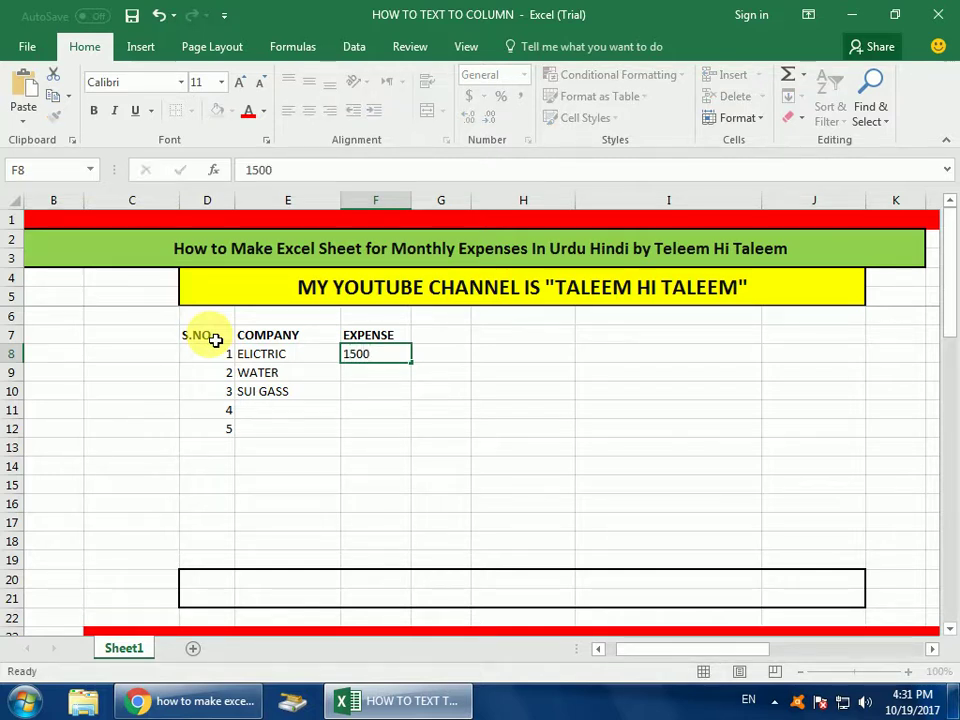
{"action": "key", "text": "Return"}
- Add FOOD and MILK as the COMPANY entries for serial numbers 4 and 5
{"action": "key", "text": "Down"}
{"action": "key", "text": "Down"}
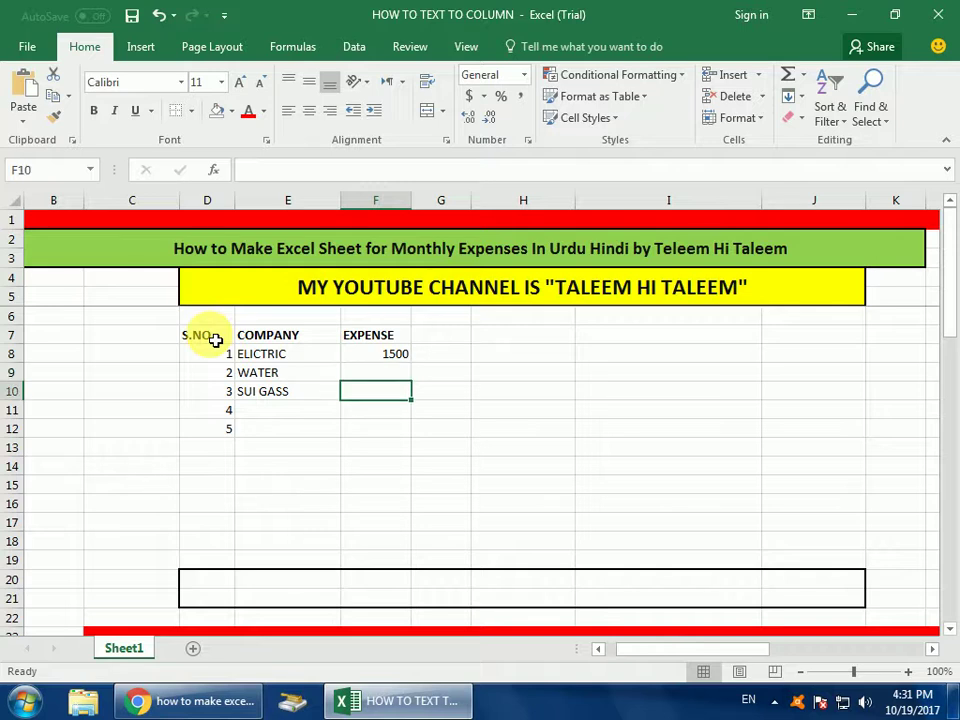
{"action": "key", "text": "Left"}
{"action": "type", "text": "FOOD"}
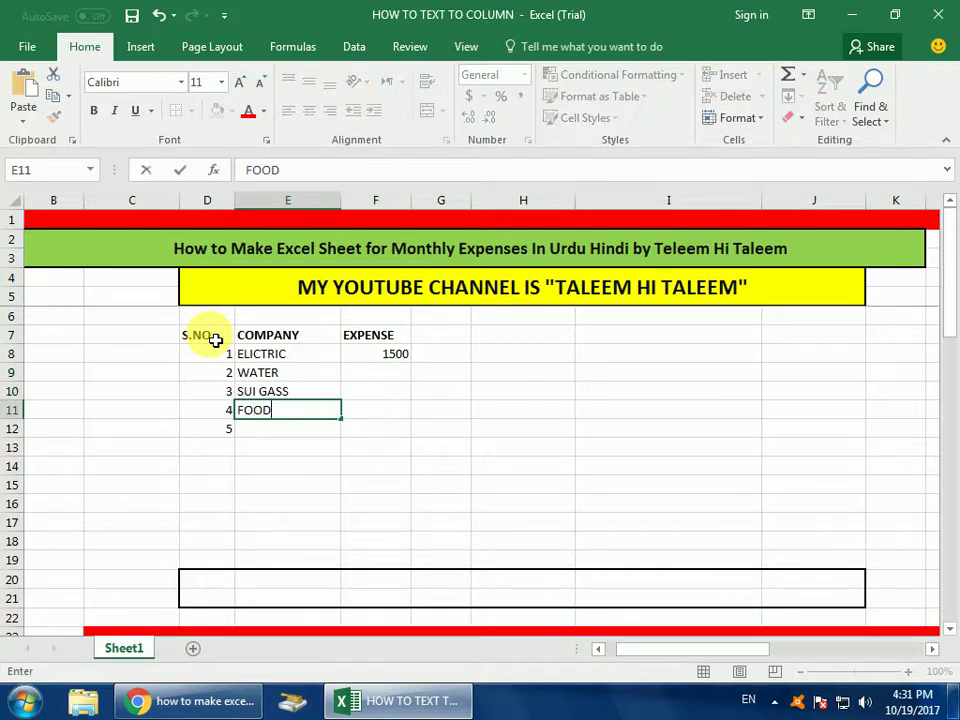
{"action": "key", "text": "Return"}
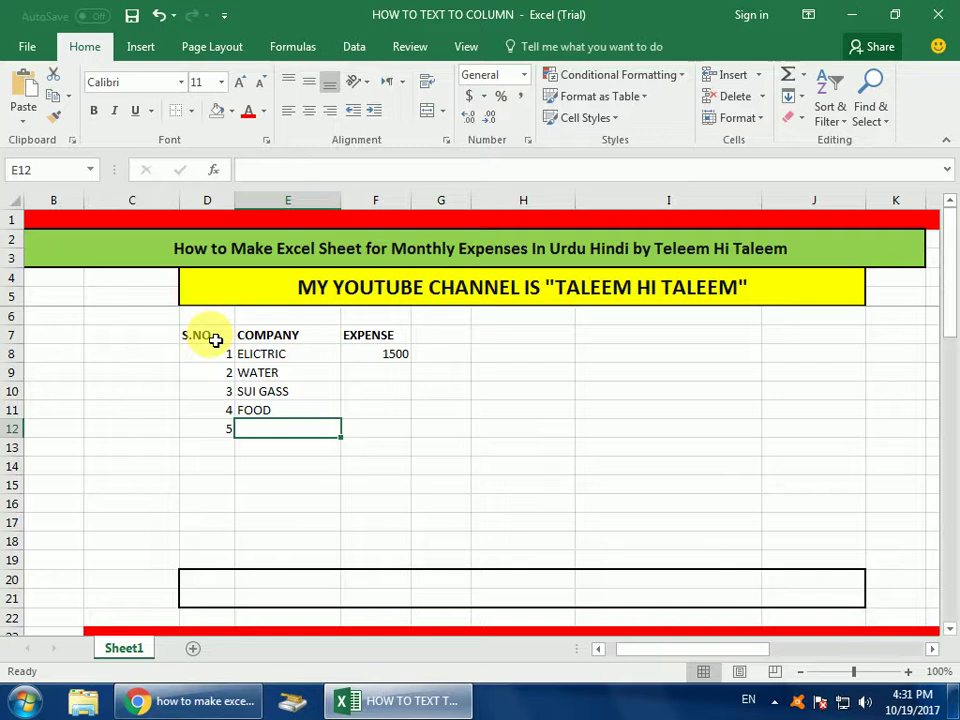
{"action": "type", "text": "MIL"}
- Enter the remaining expenses in F9:F12: 750 for WATER, 500 for SUI GASS, 5500 for FOOD and 1200 for MILK
{"action": "key", "text": "Right"}
{"action": "key", "text": "Up"}
{"action": "key", "text": "Up"}
{"action": "key", "text": "Up"}
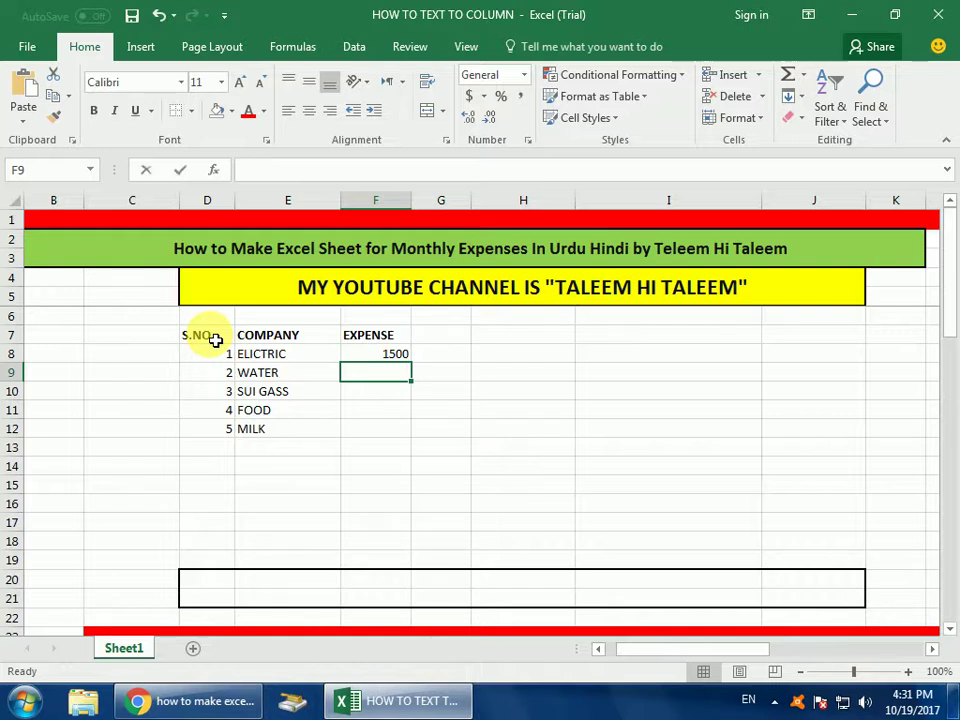
{"action": "type", "text": "750"}
{"action": "key", "text": "Return"}
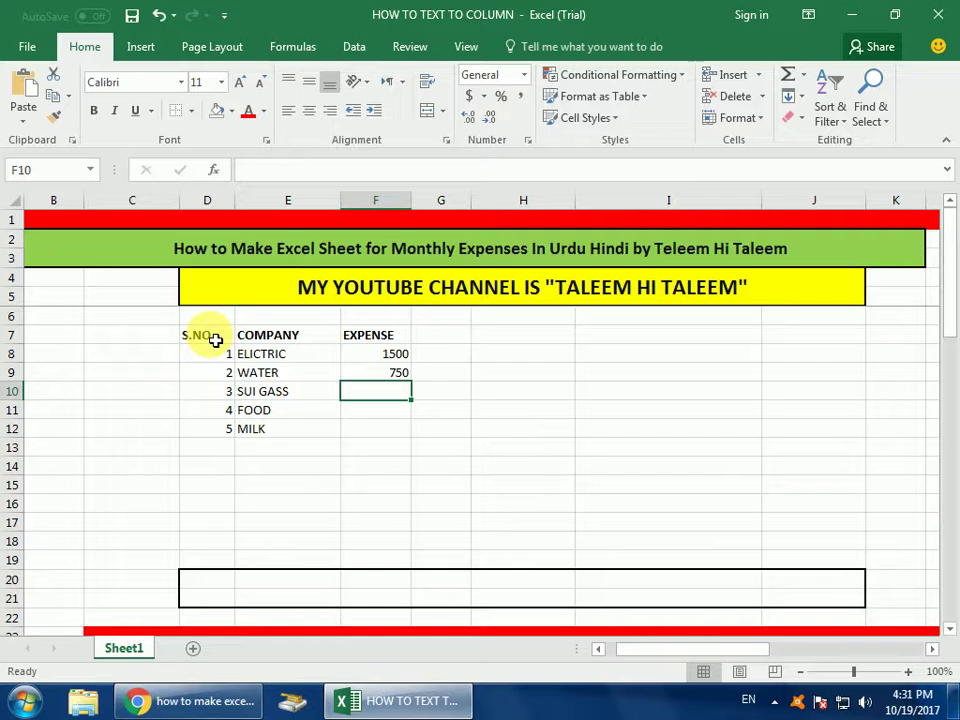
{"action": "type", "text": "500"}
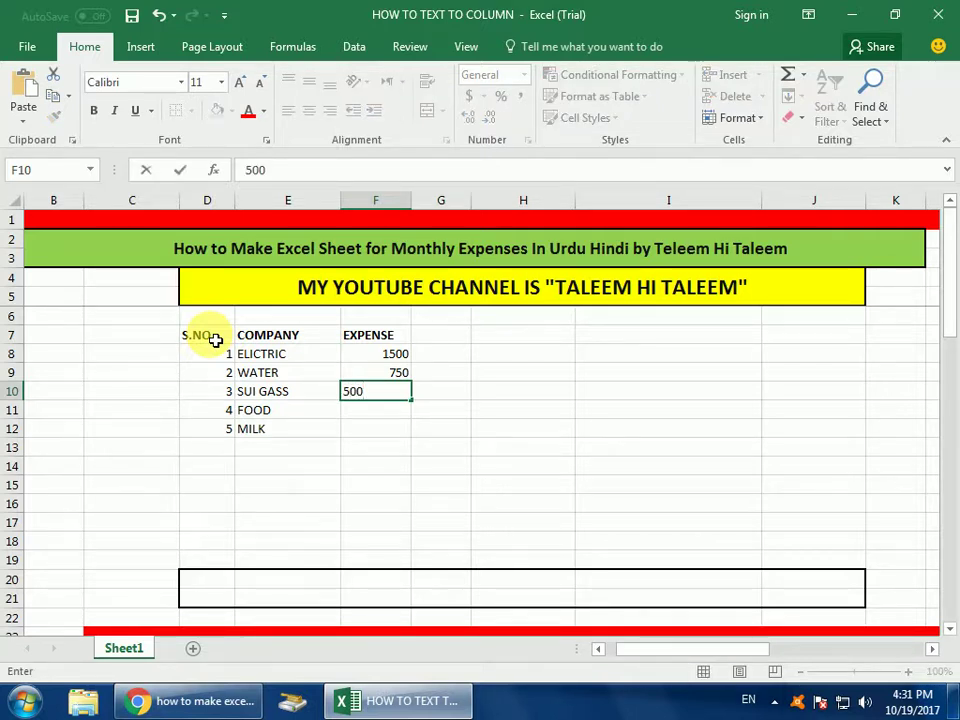
{"action": "key", "text": "Return"}
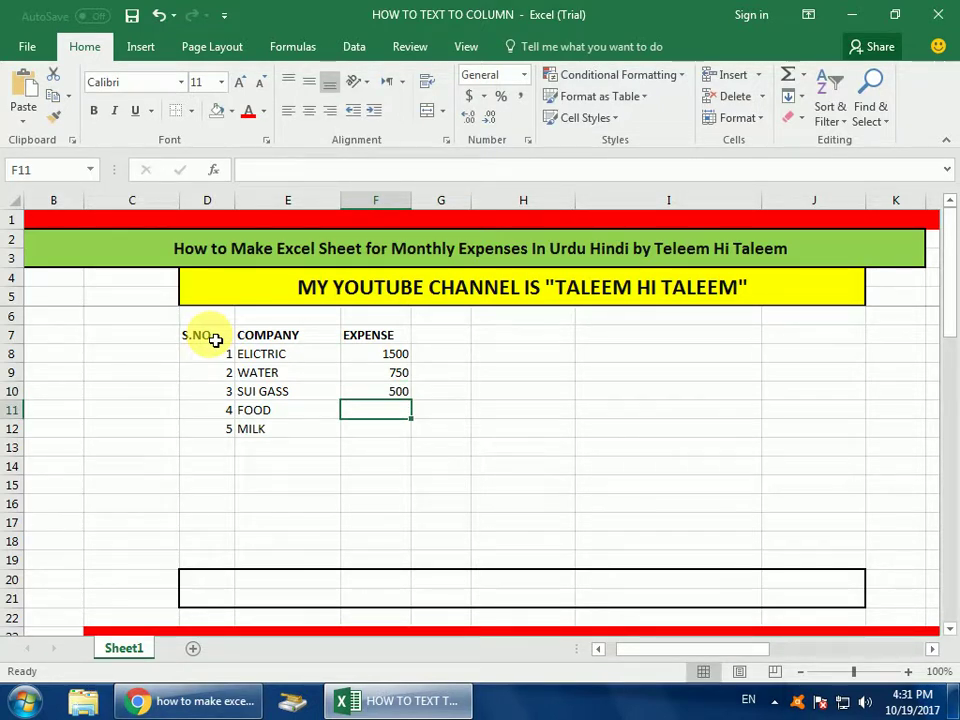
{"action": "type", "text": "5500"}
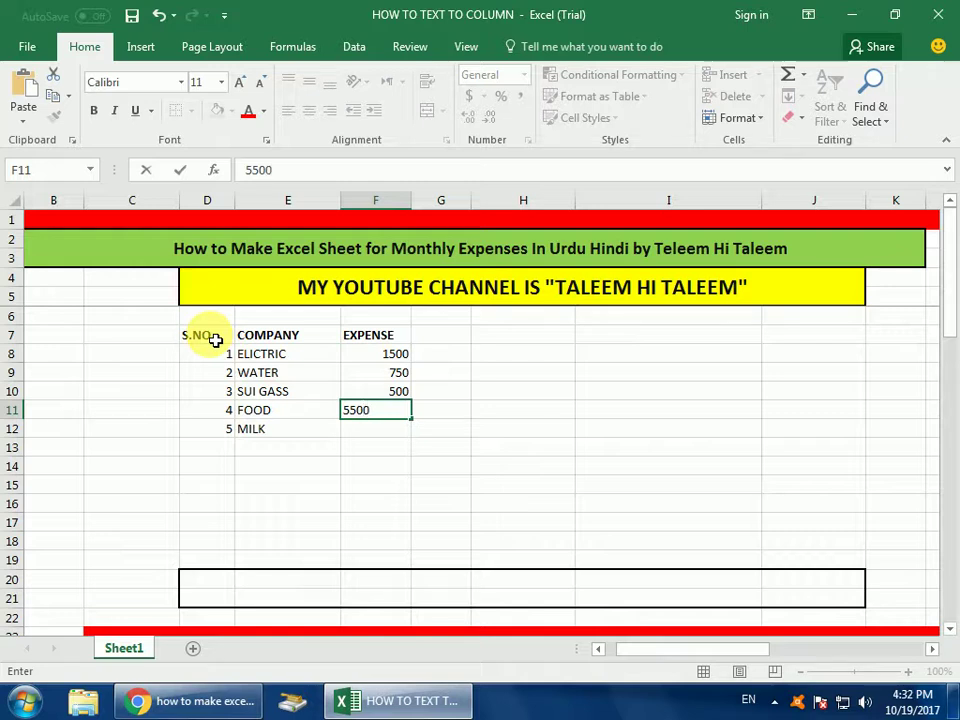
{"action": "key", "text": "Return"}
{"action": "type", "text": "1200"}
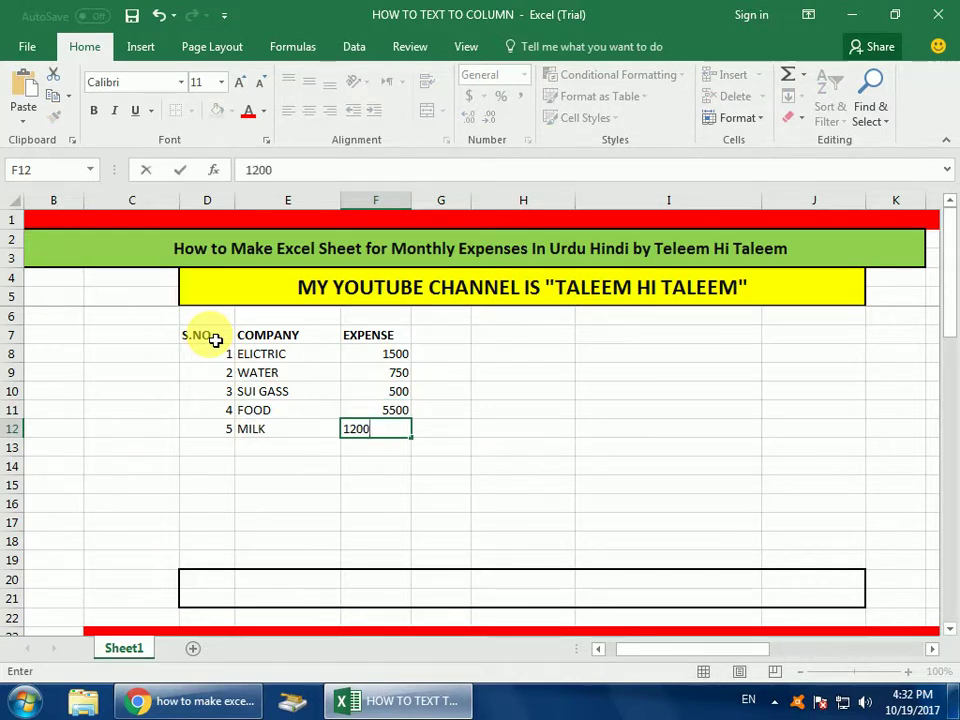
{"action": "key", "text": "Return"}
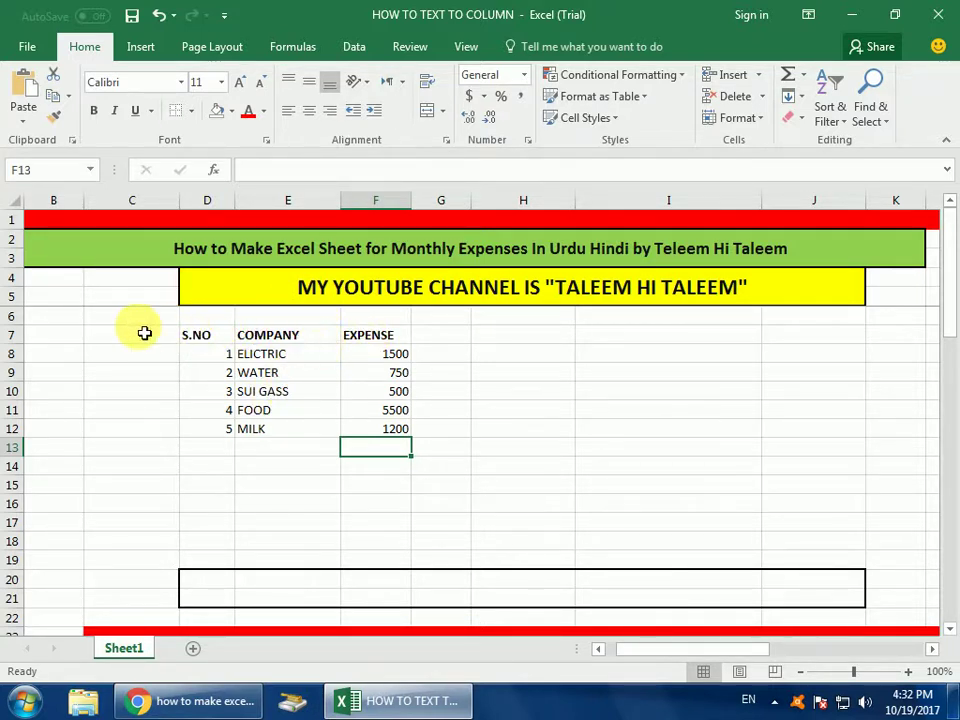
- Try inserting a new row above row 6, and undo the insertion
{"action": "left_click", "coordinate": [12, 330]}
{"action": "left_click", "coordinate": [13, 319]}
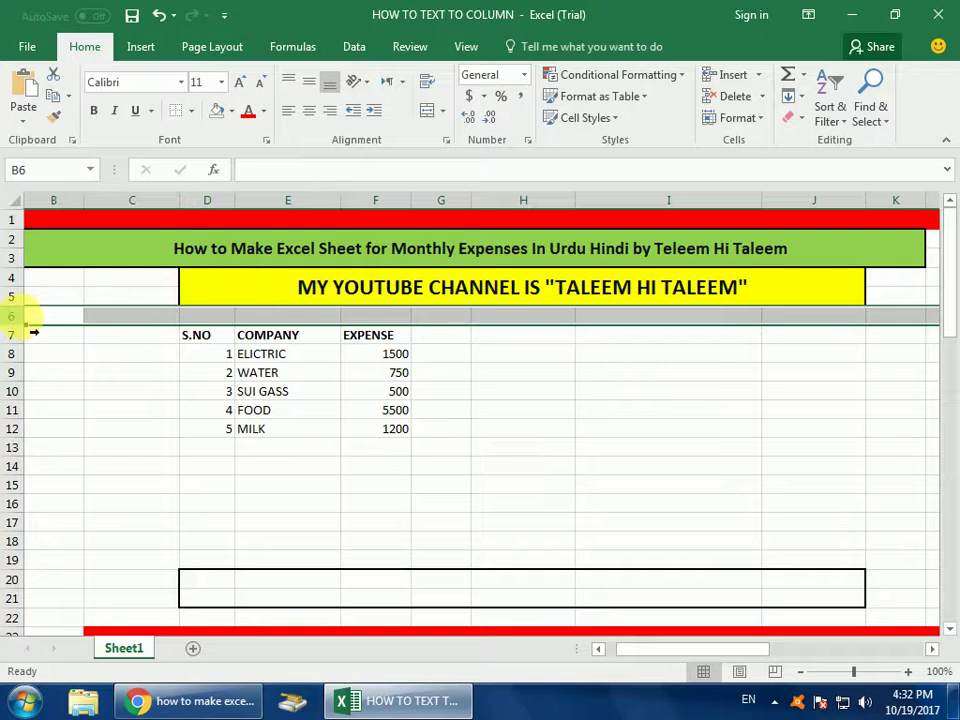
{"action": "right_click", "coordinate": [21, 320]}
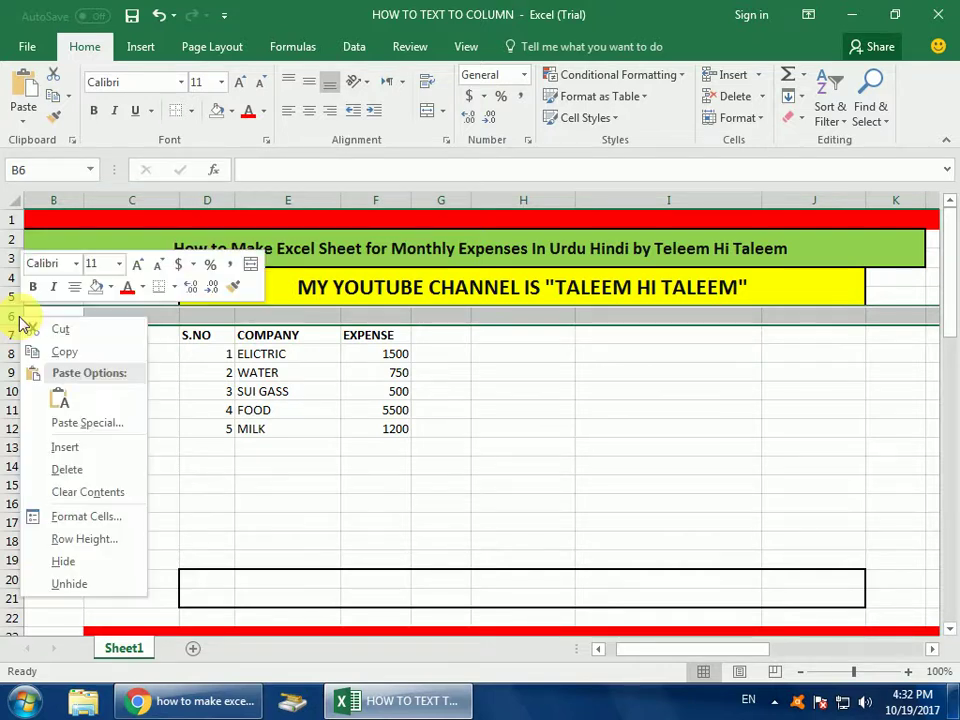
{"action": "left_click", "coordinate": [74, 452]}
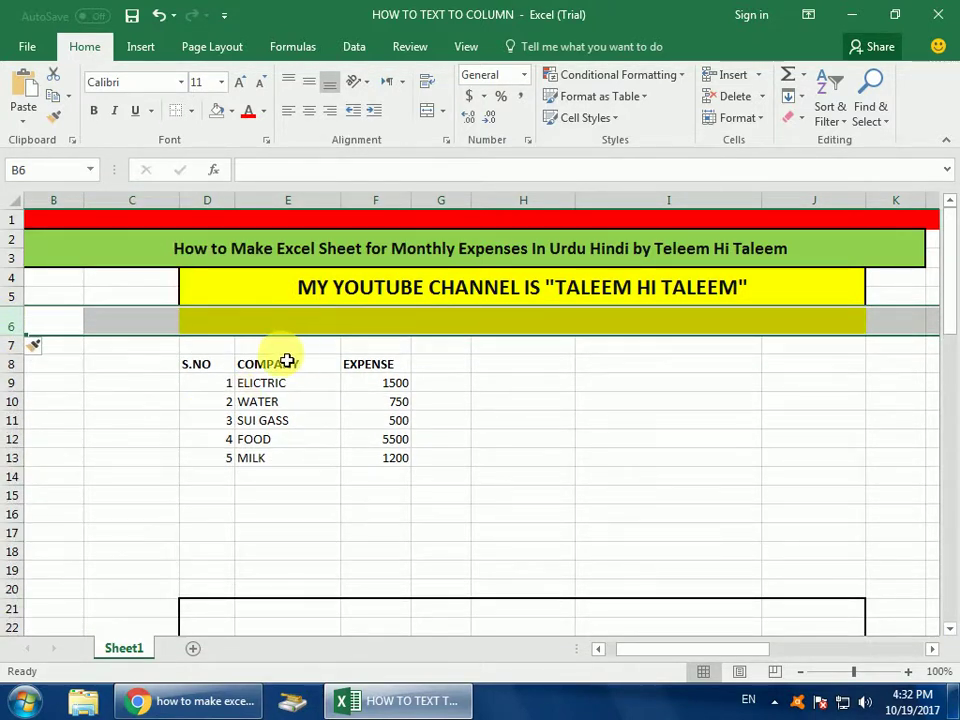
{"action": "key", "text": "ctrl+z"}
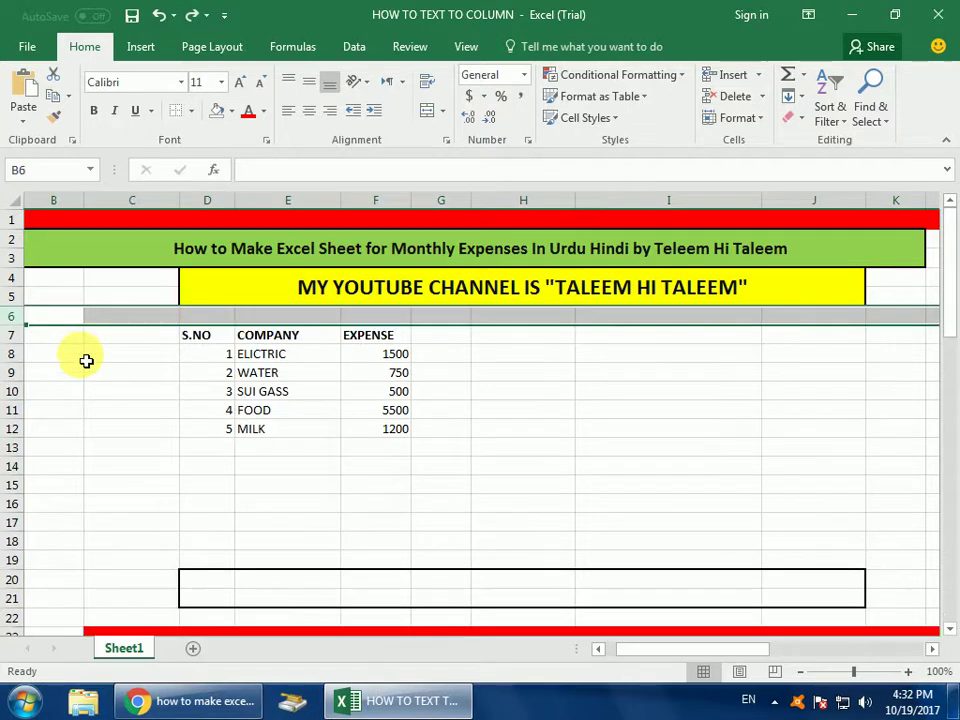
- Insert a blank row above the table's header row 7
{"action": "left_click", "coordinate": [12, 335]}
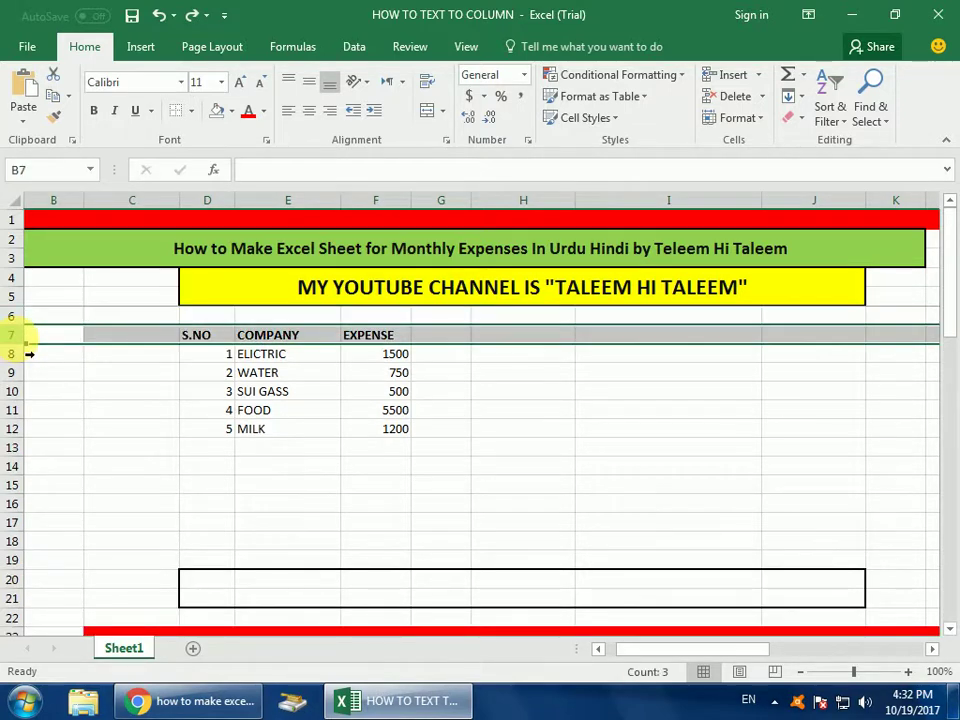
{"action": "right_click", "coordinate": [12, 335]}
{"action": "left_click", "coordinate": [72, 470]}
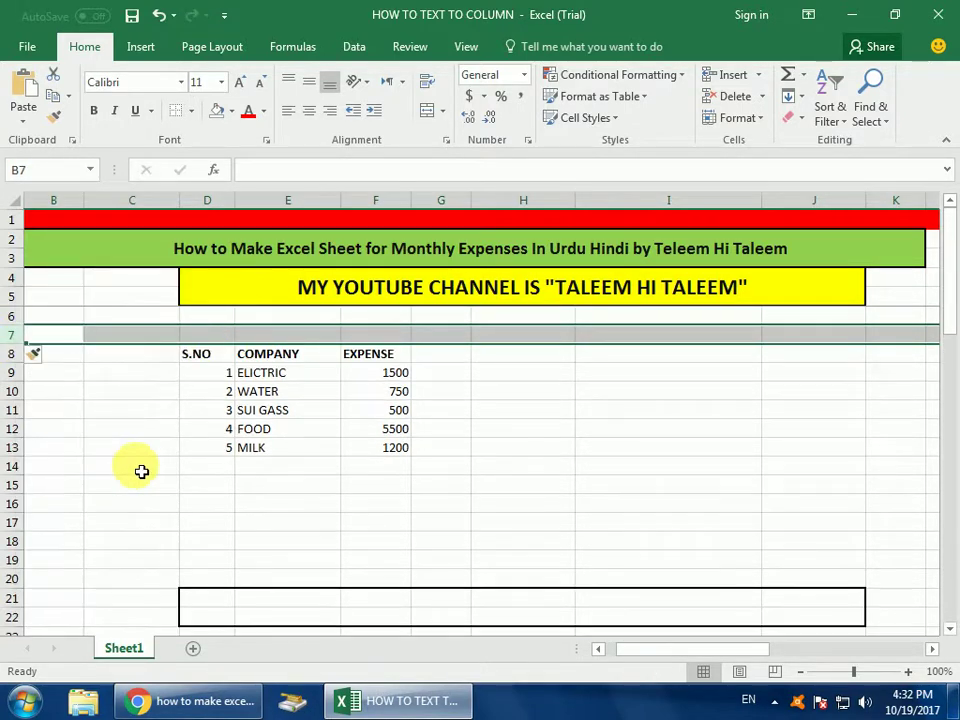
- Merge cells D6:H7 above the table headers into a single cell through the cell formatting settings
{"action": "left_click", "coordinate": [199, 333]}
{"action": "left_click", "coordinate": [204, 318]}
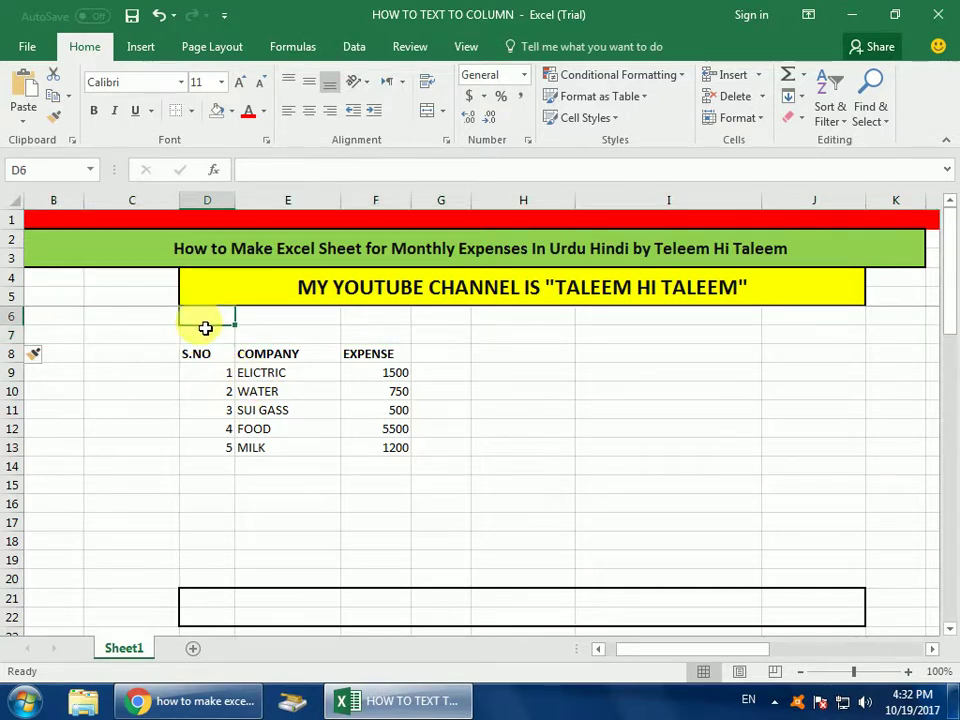
{"action": "key", "text": "shift+Down"}
{"action": "key", "text": "shift+Right"}
{"action": "key", "text": "shift+Right"}
{"action": "key", "text": "shift+Right"}
{"action": "key", "text": "shift+Right"}
{"action": "key", "text": "shift+Right"}
{"action": "key", "text": "shift+Right"}
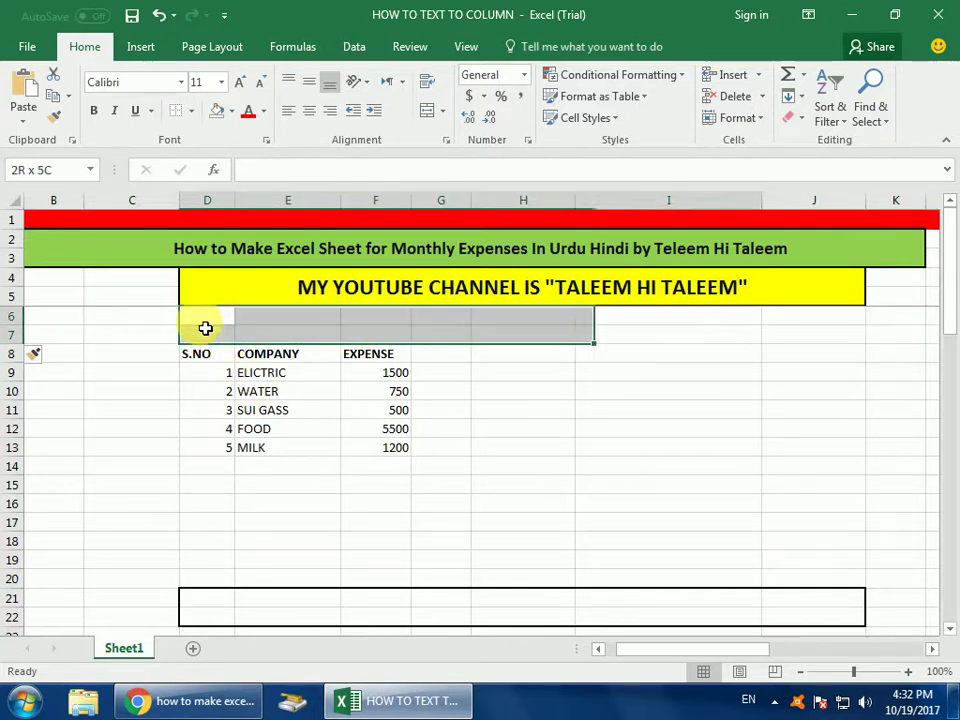
{"action": "key", "text": "shift+Left"}
{"action": "key", "text": "shift+Left"}
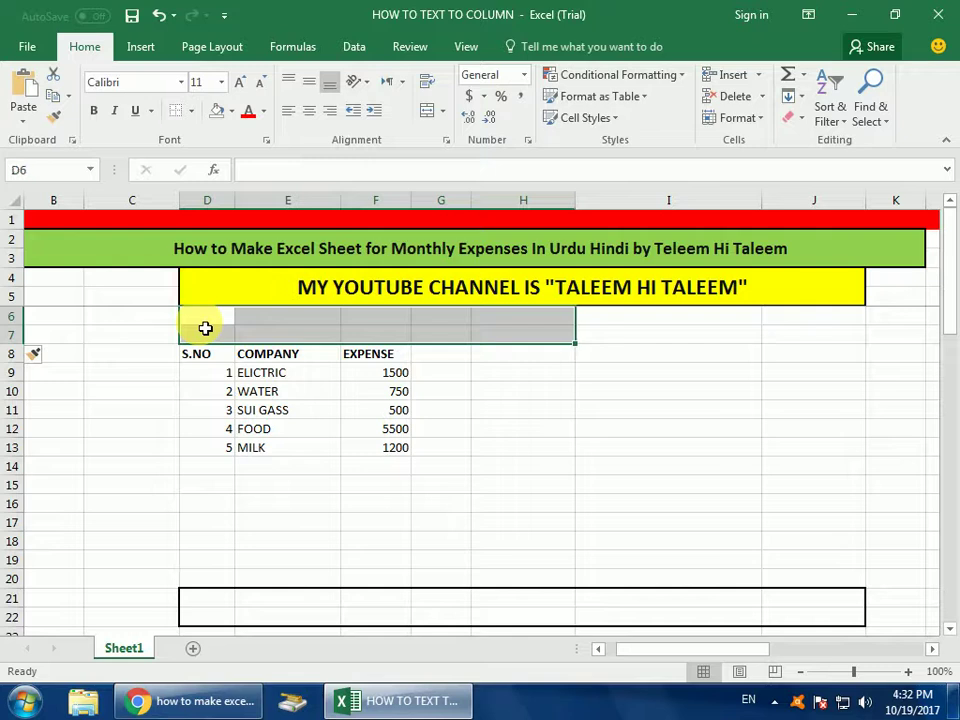
{"action": "right_click", "coordinate": [279, 332]}
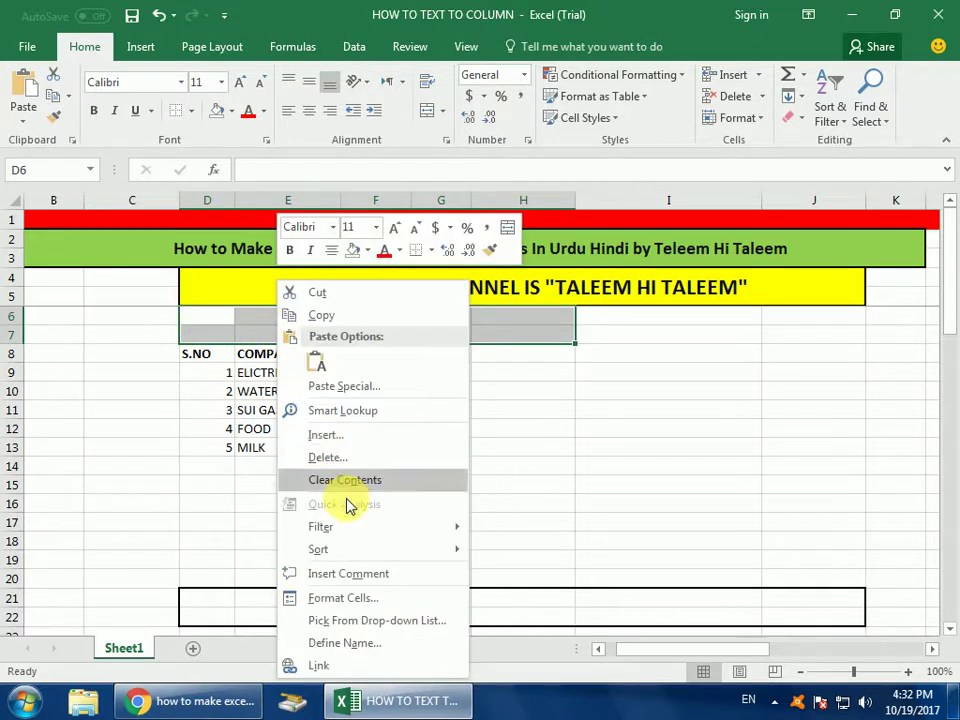
{"action": "left_click", "coordinate": [338, 599]}
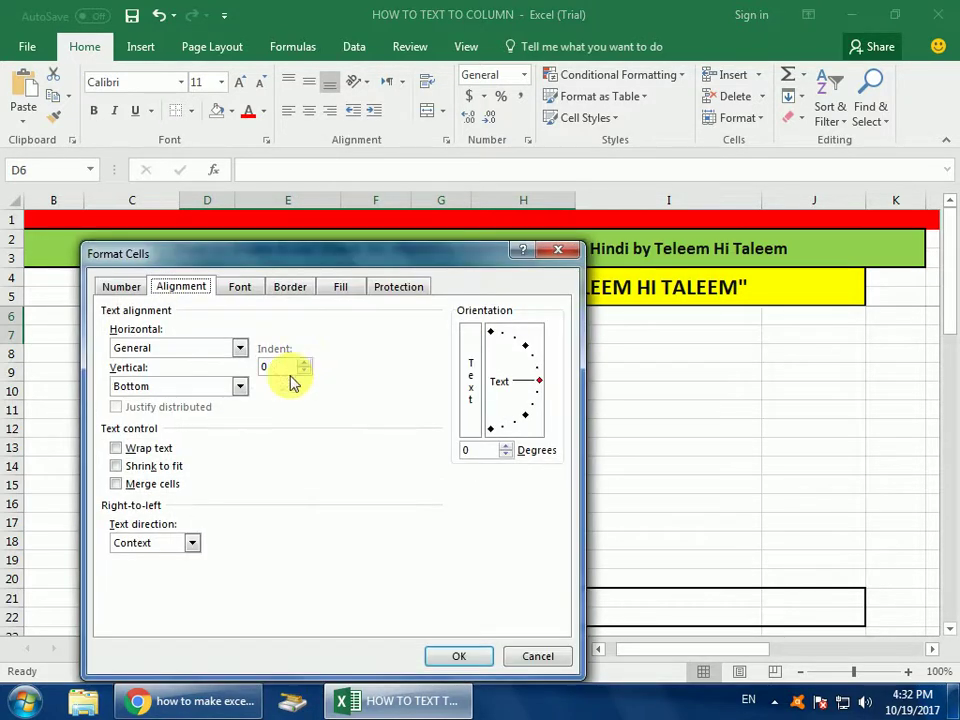
{"action": "left_click", "coordinate": [116, 484]}
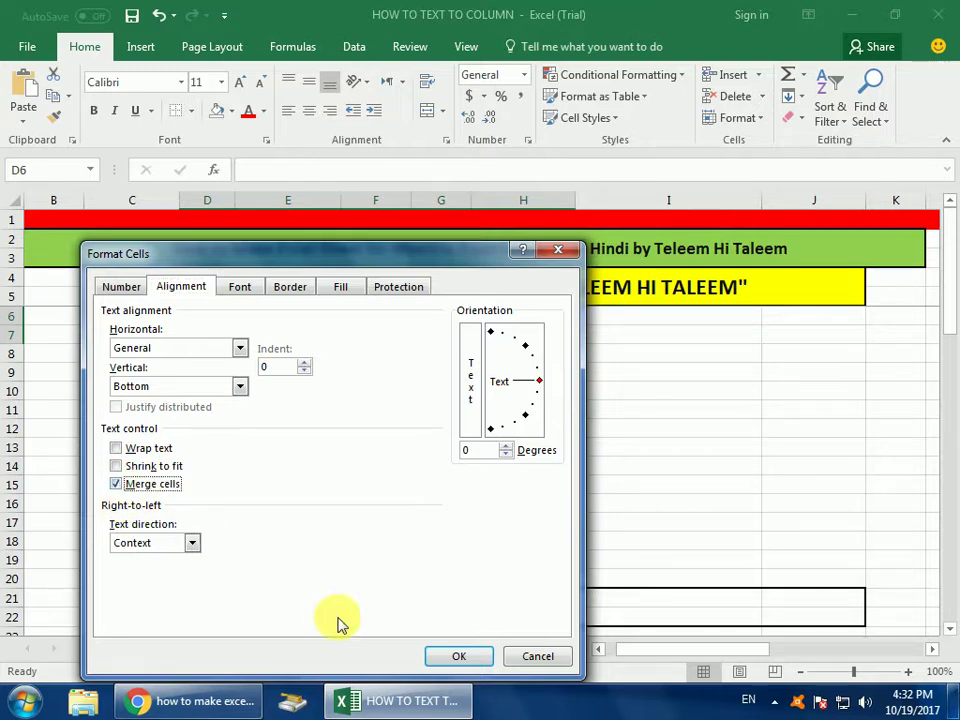
{"action": "left_click", "coordinate": [452, 658]}
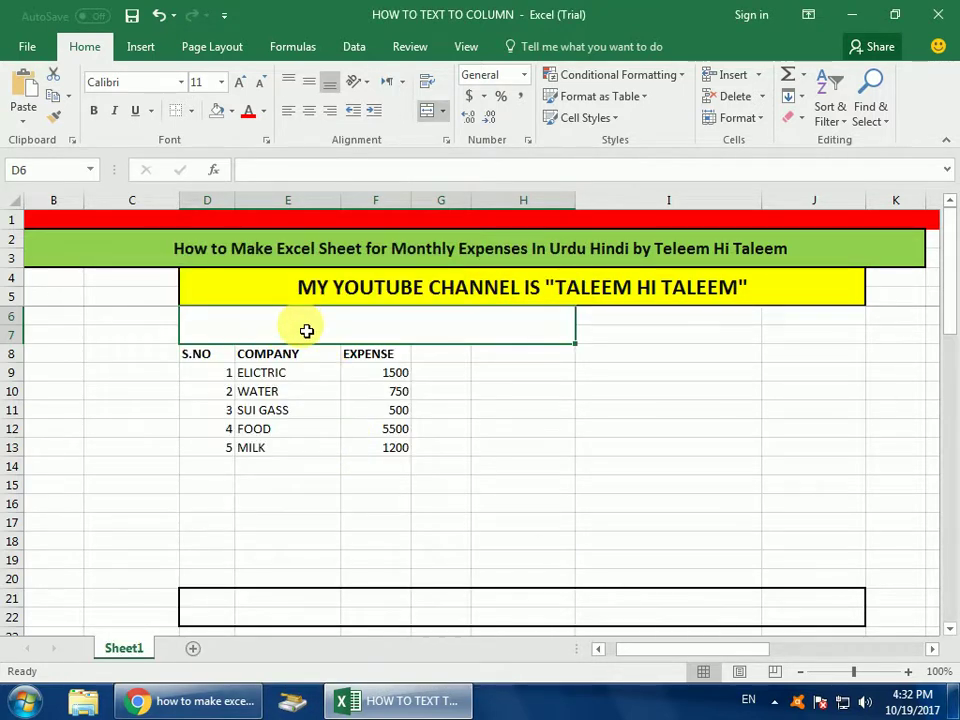
- Enter the title MONTHLY EXPENSE SHEET in the merged cell D6 above the table headers
{"action": "type", "text": "MON"}
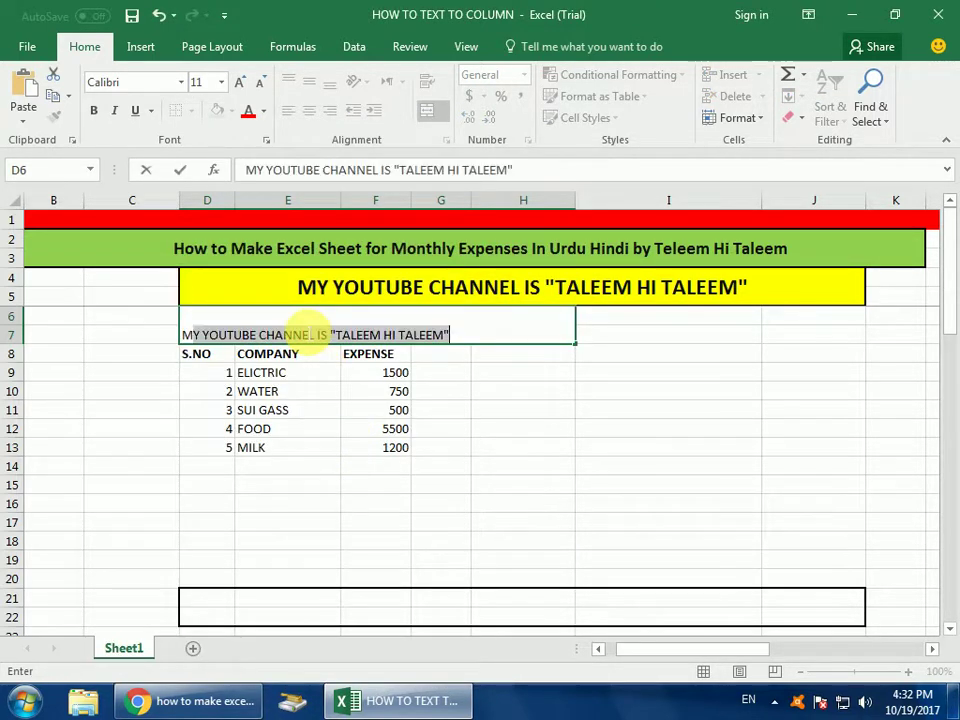
{"action": "type", "text": "THLY "}
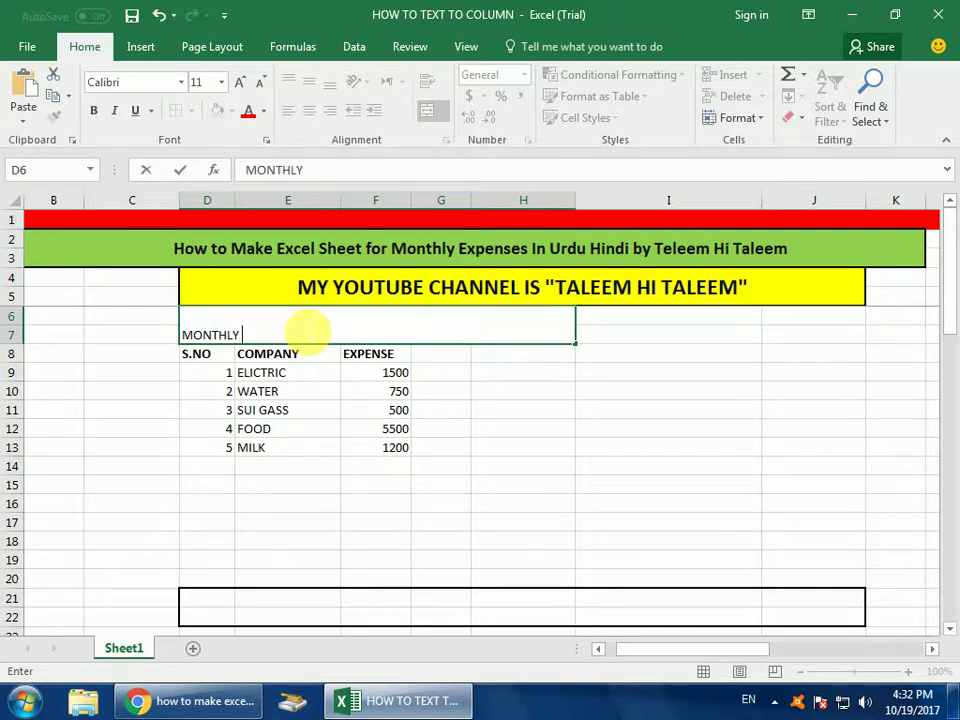
{"action": "type", "text": "EXPENSE"}
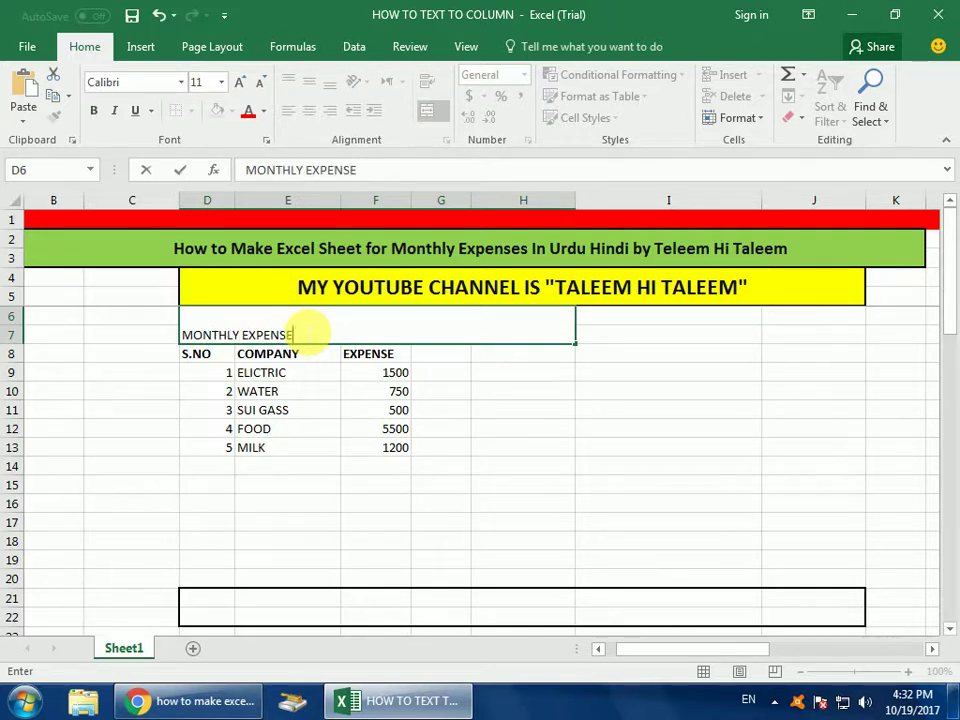
{"action": "type", "text": " SHEET"}
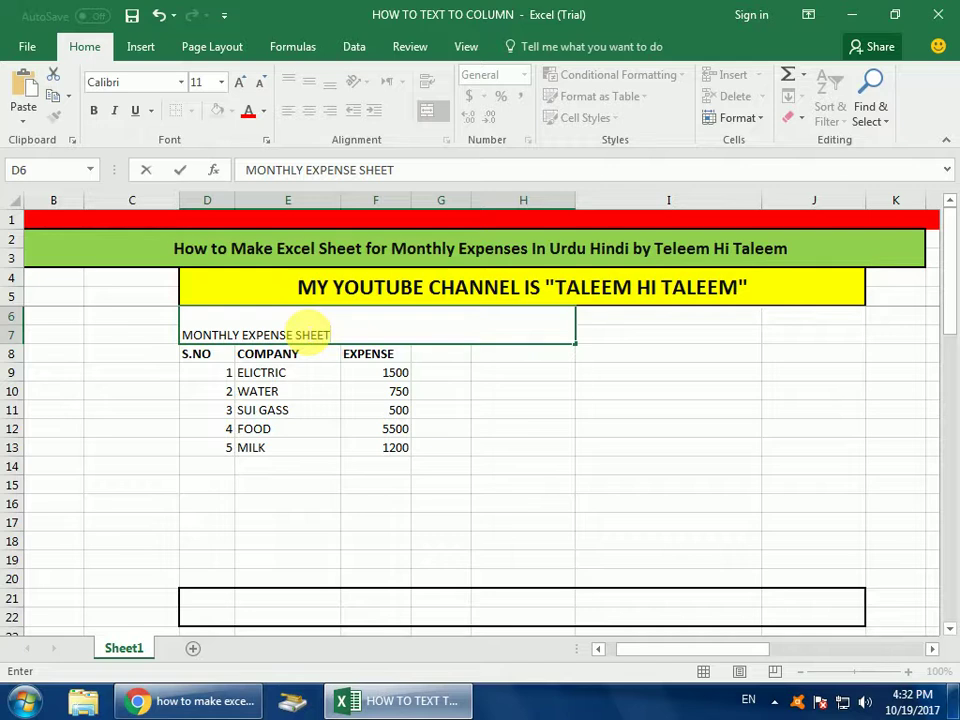
{"action": "key", "text": "Return"}
- Centre the MONTHLY EXPENSE SHEET title vertically and horizontally in its merged cell and make it bold
{"action": "left_click", "coordinate": [306, 332]}
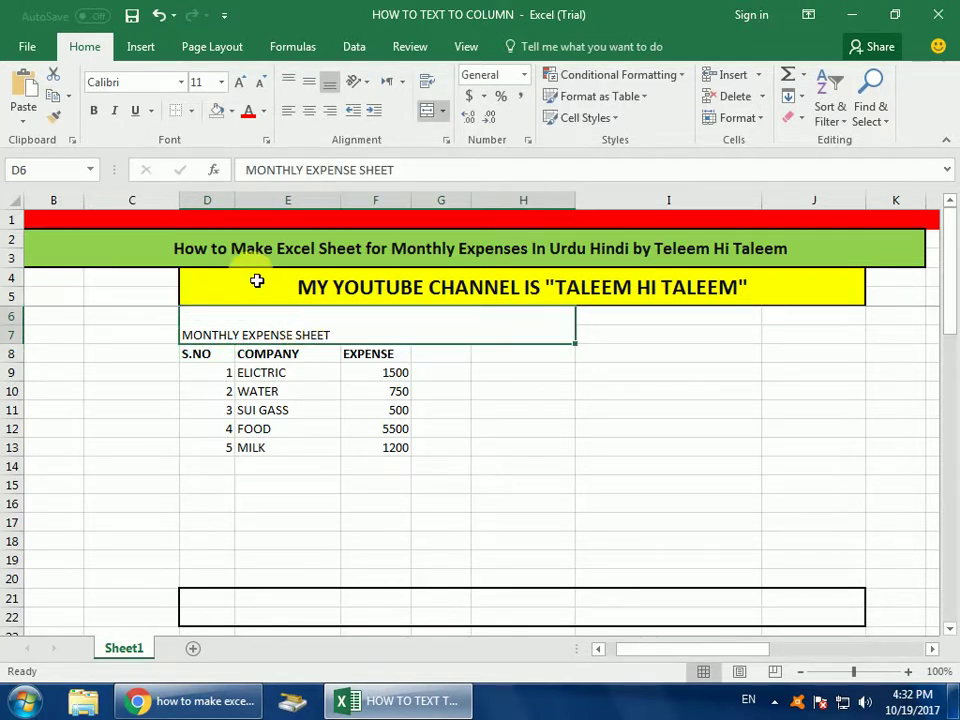
{"action": "left_click", "coordinate": [310, 82]}
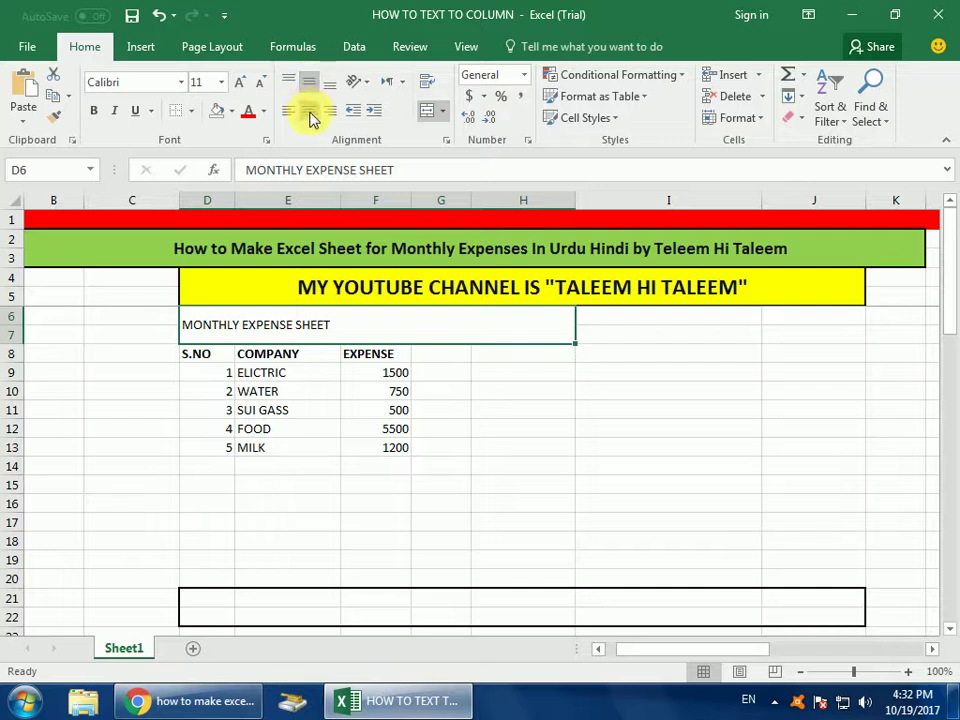
{"action": "left_click", "coordinate": [310, 112]}
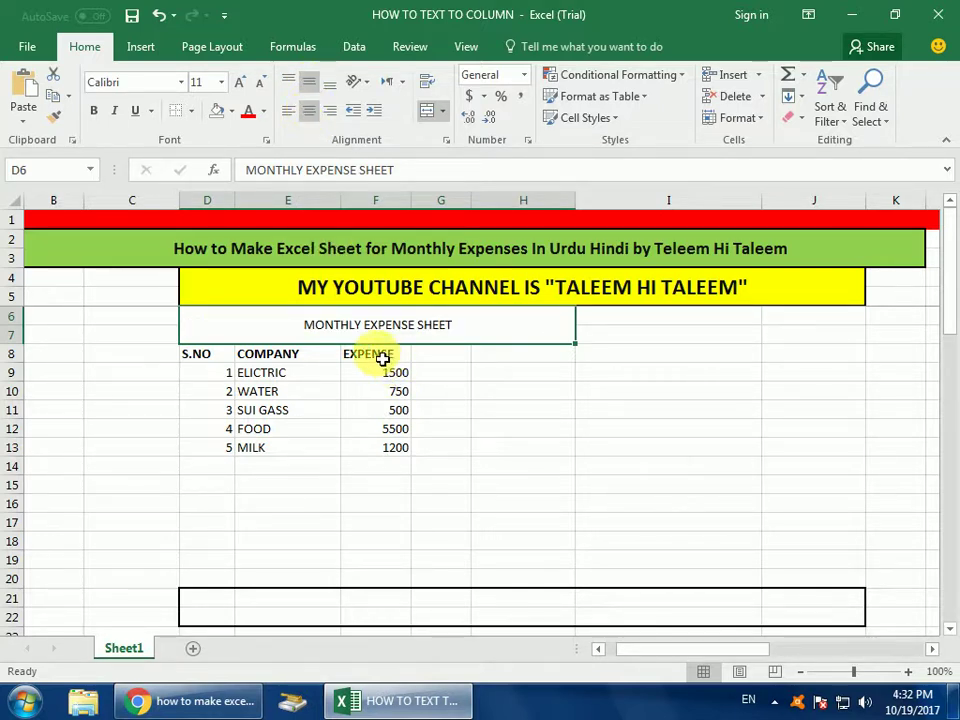
{"action": "key", "text": "ctrl+b"}
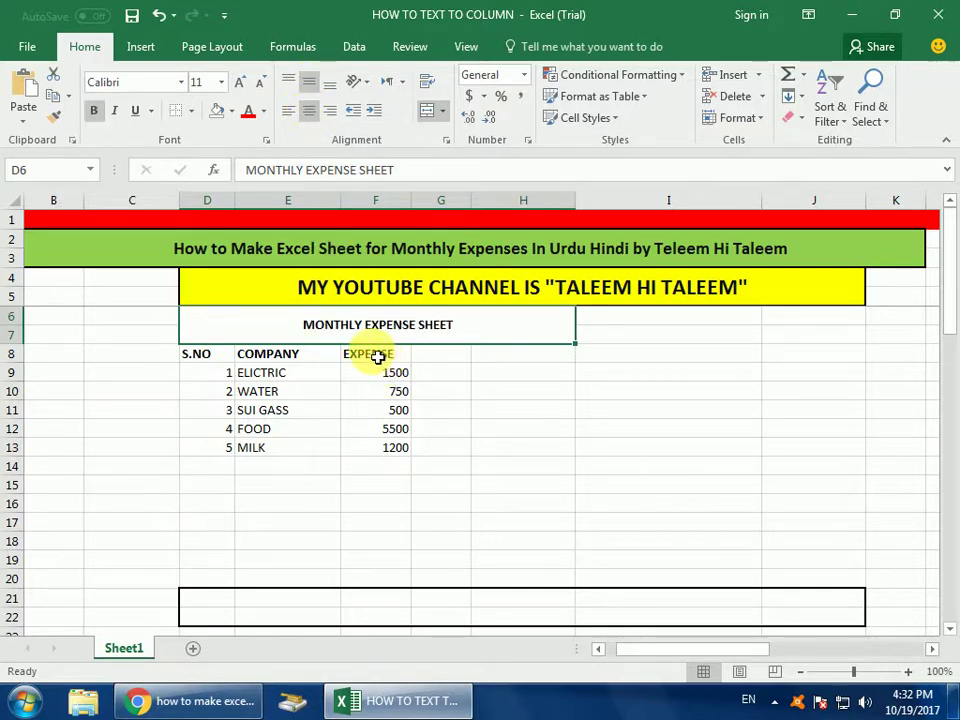
- Give the merged MONTHLY EXPENSE SHEET title cell a thick outside border and a light blue fill
{"action": "left_click", "coordinate": [190, 110]}
{"action": "left_click", "coordinate": [214, 318]}
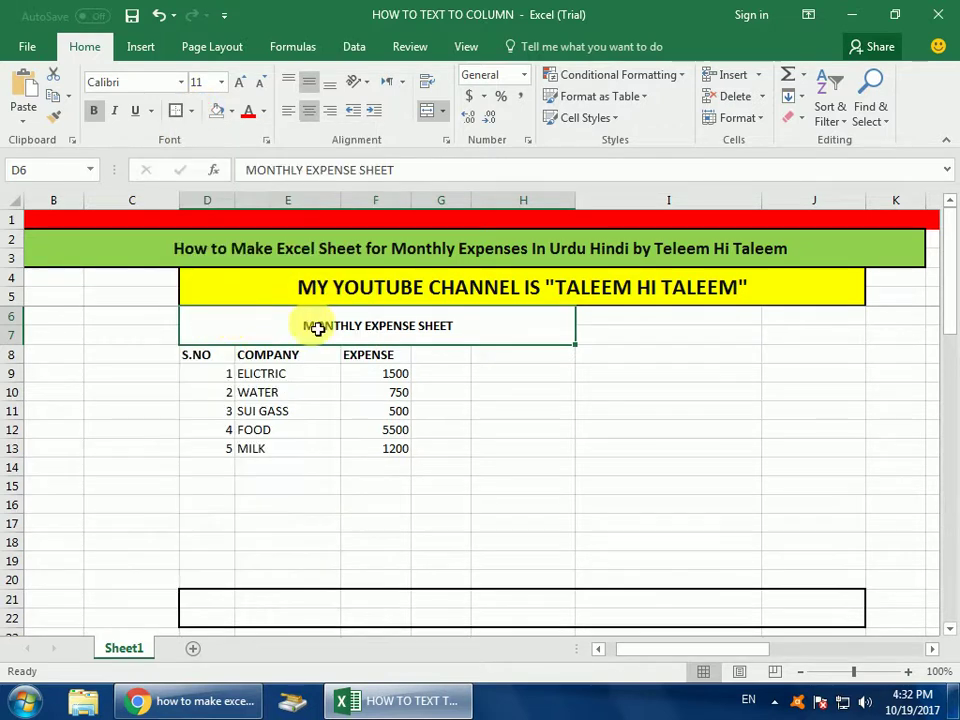
{"action": "left_click", "coordinate": [231, 111]}
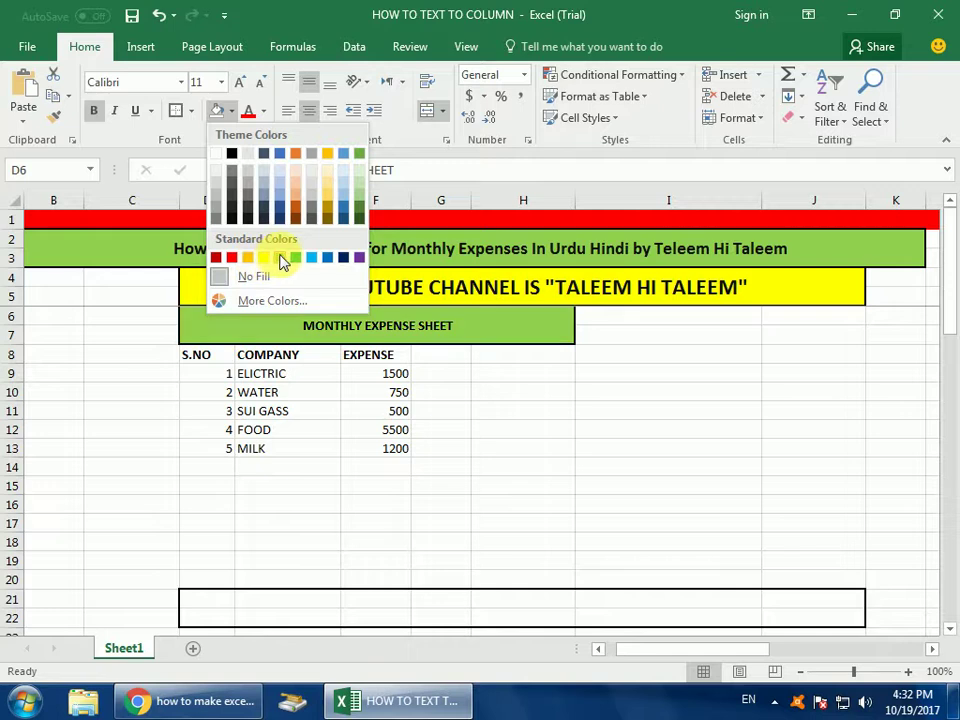
{"action": "left_click", "coordinate": [312, 258]}
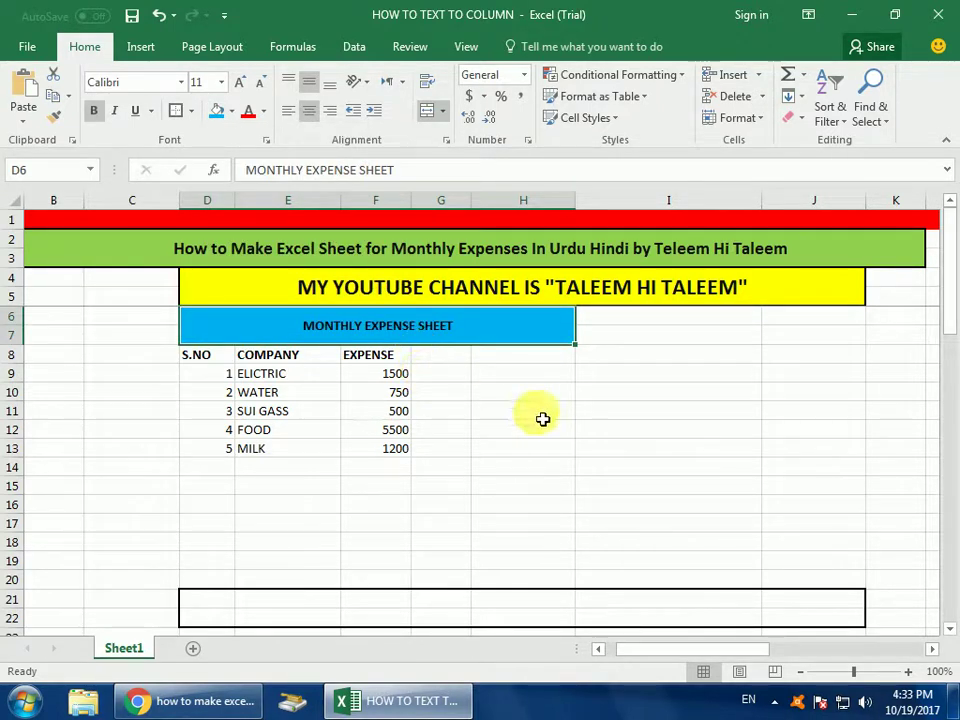
{"action": "left_click", "coordinate": [500, 411]}
- Add filters to the S.NO, COMPANY and EXPENSE headers in D8:F8
{"action": "left_click", "coordinate": [199, 360]}
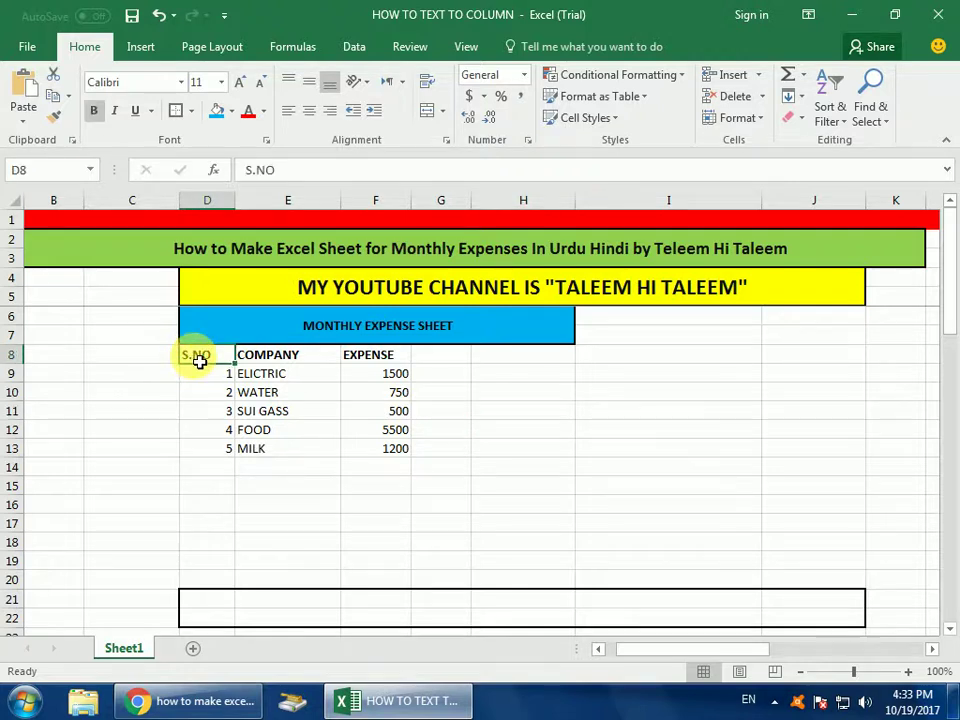
{"action": "key", "text": "shift+Right"}
{"action": "key", "text": "shift+Right"}
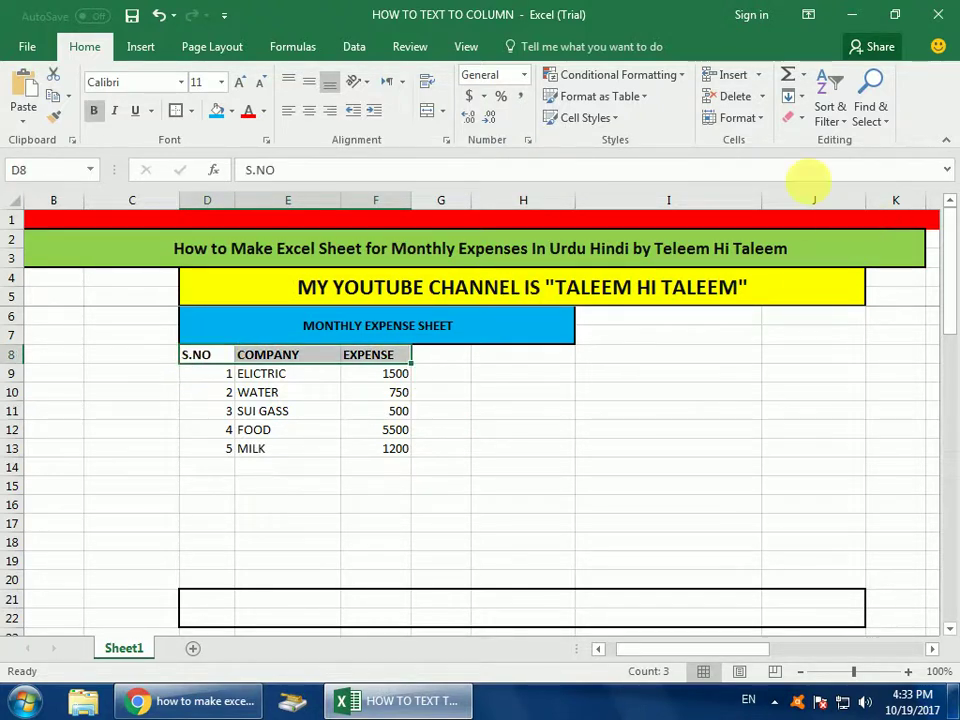
{"action": "left_click", "coordinate": [846, 125]}
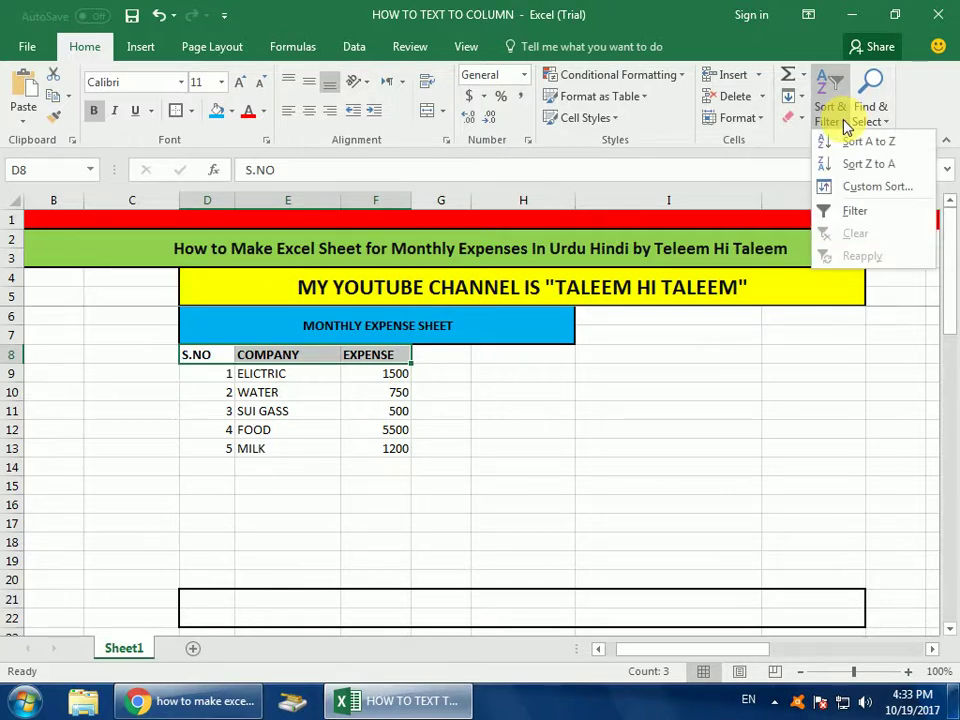
{"action": "left_click", "coordinate": [855, 210]}
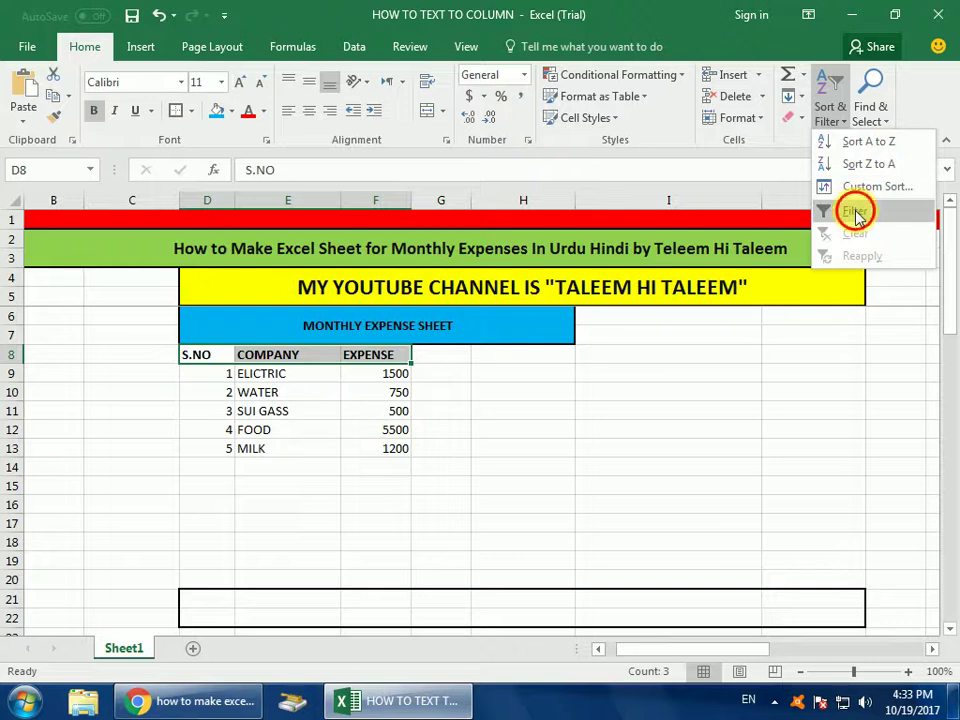
- Look at the filter options of the S.NO column and close them without applying a filter
{"action": "left_click", "coordinate": [213, 393]}
{"action": "left_click", "coordinate": [225, 356]}
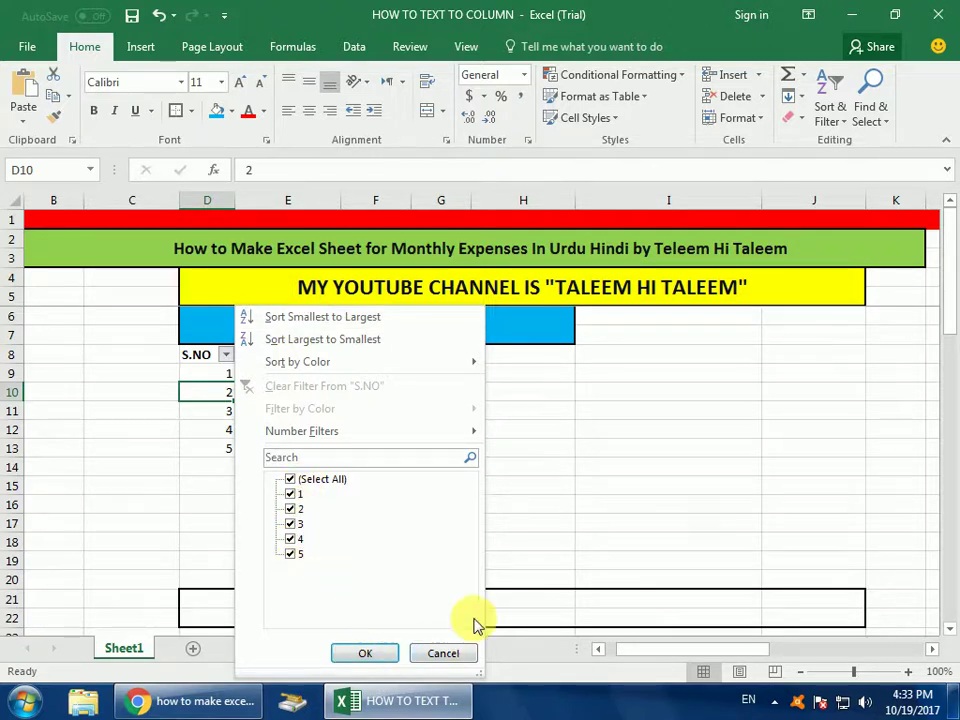
{"action": "left_click", "coordinate": [443, 654]}
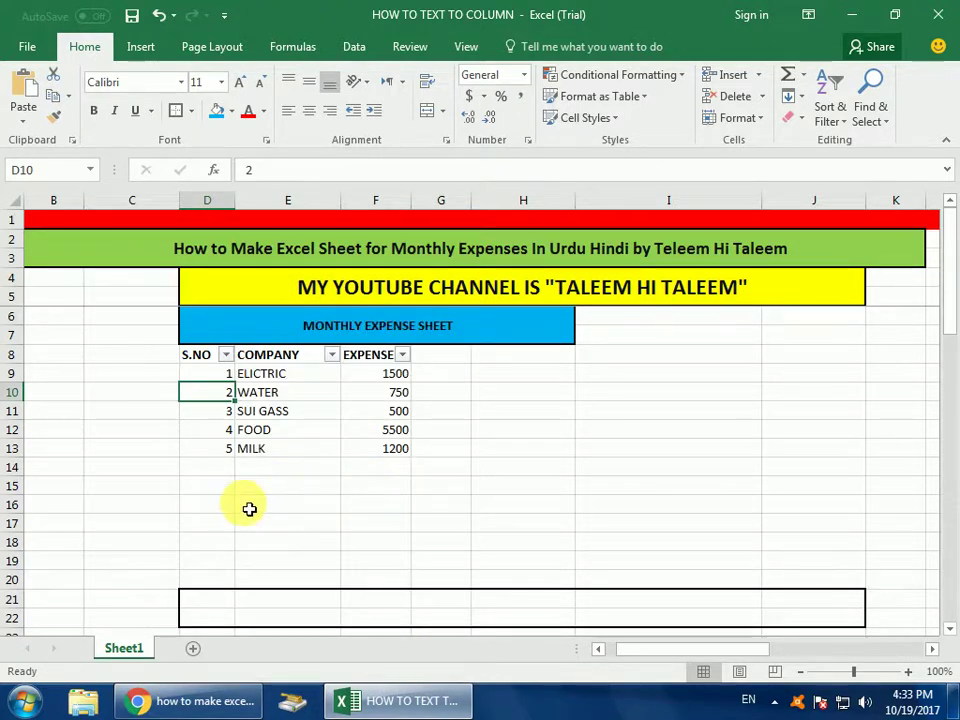
{"action": "left_click", "coordinate": [210, 490]}
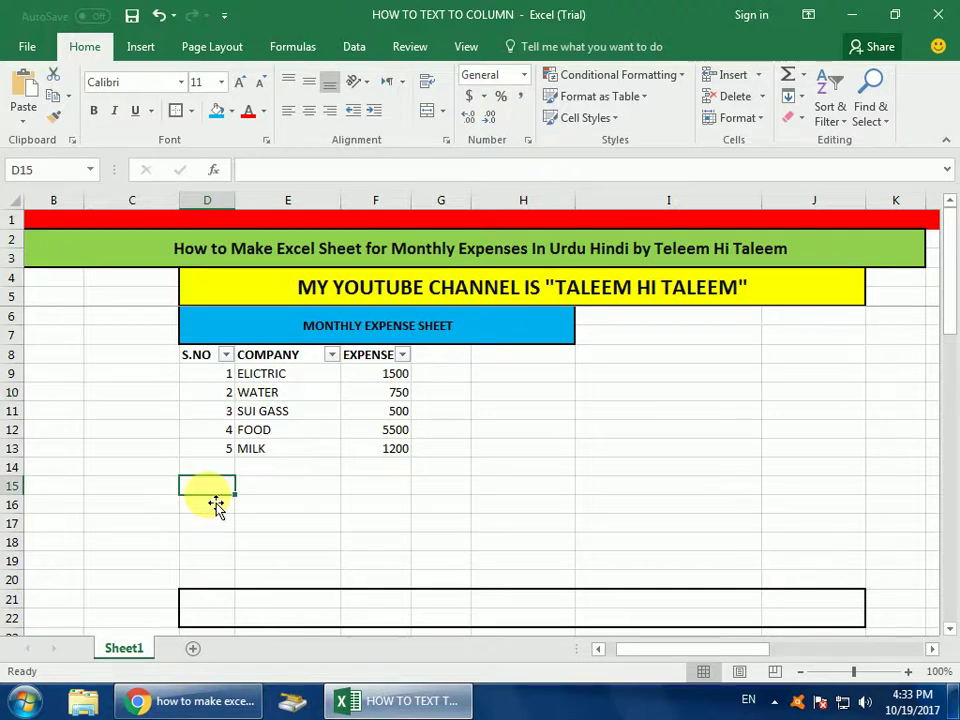
{"action": "left_click", "coordinate": [148, 494]}
{"action": "type", "text": "MONTHL"}
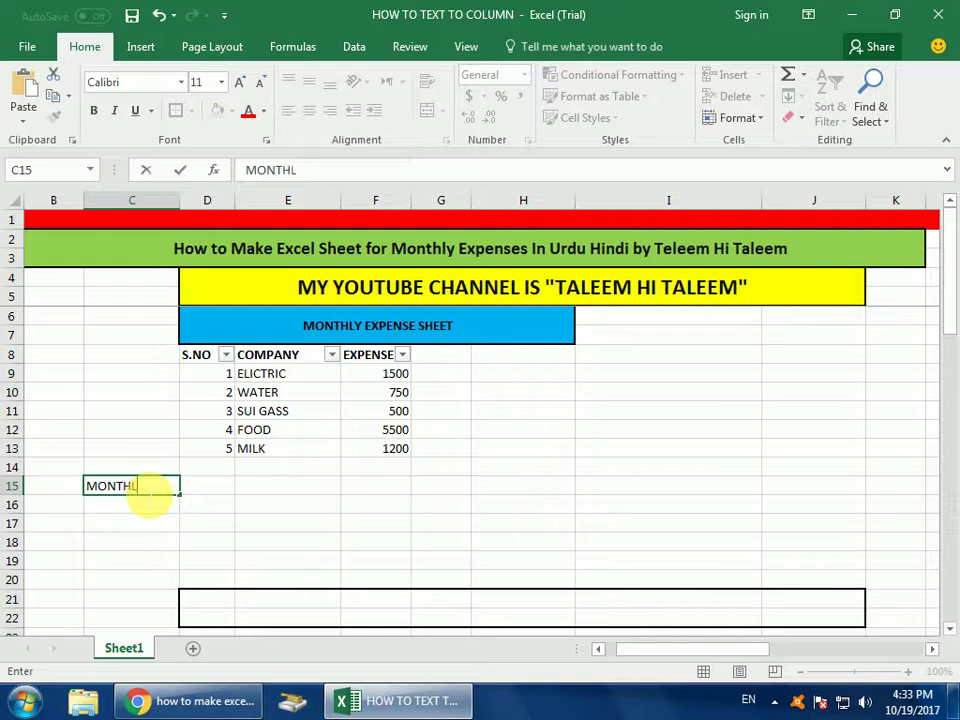
{"action": "type", "text": "Y EXPEN"}
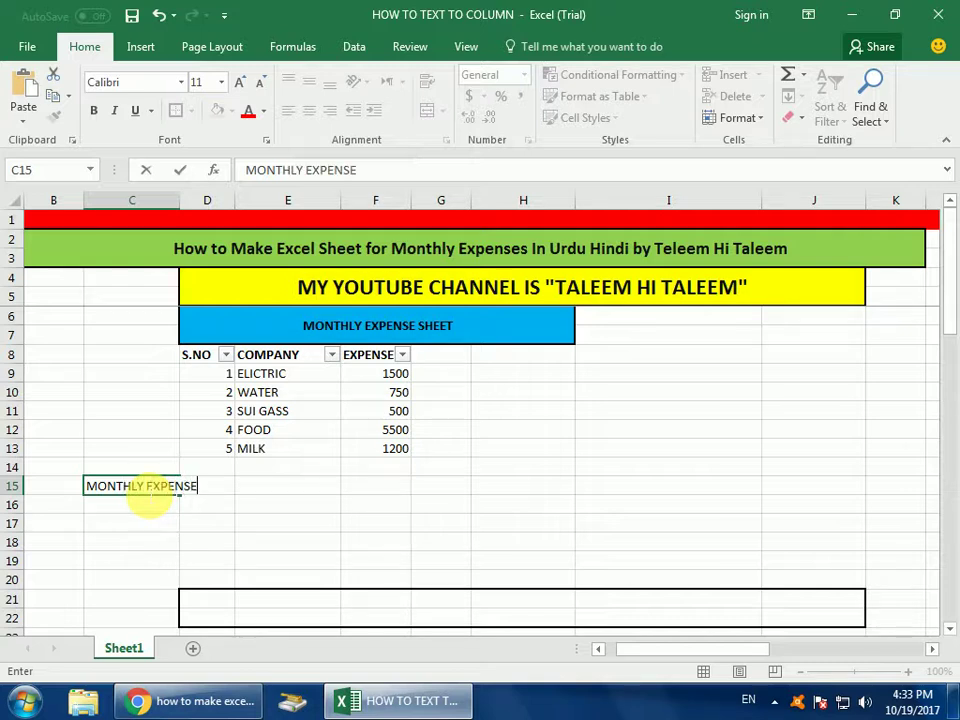
{"action": "type", "text": "SE"}
{"action": "key", "text": "Return"}
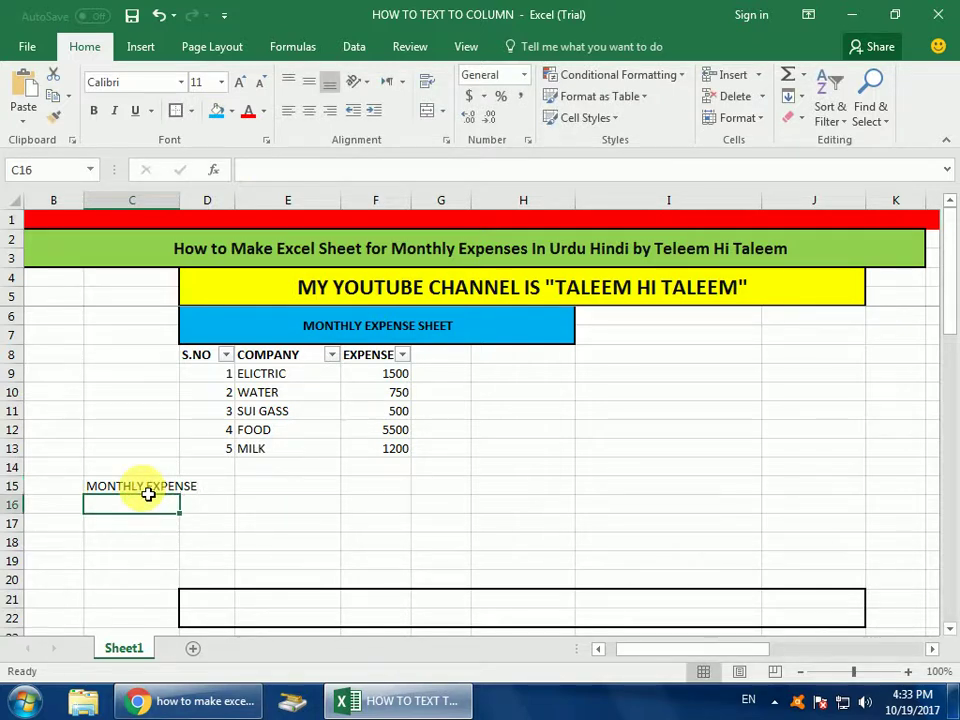
{"action": "left_click", "coordinate": [148, 490]}
{"action": "key", "text": "Delete"}
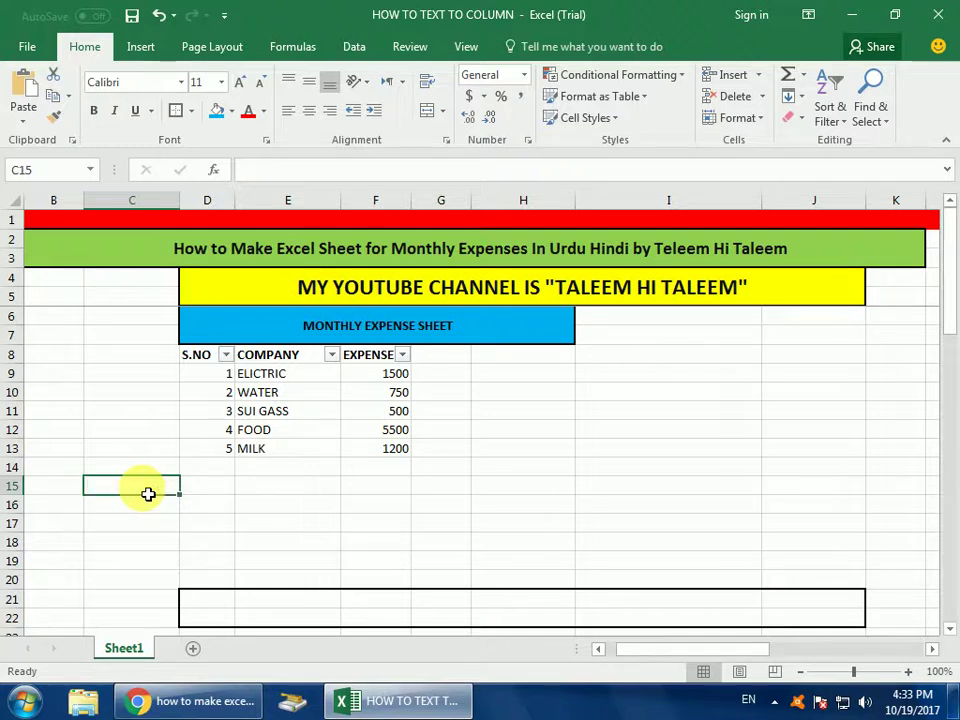
- Enter the summary labels MONTHLY INCOME, MONTHLY EXPENSE and SAVING in C15, C16 and C17
{"action": "type", "text": "MONTHLY"}
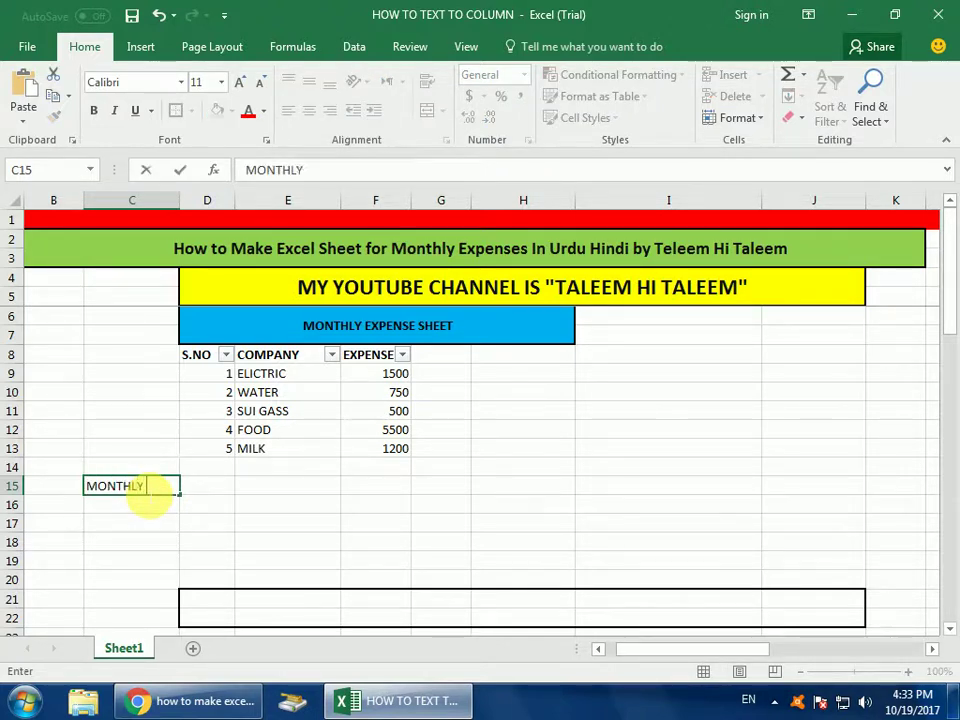
{"action": "type", "text": " INCOME"}
{"action": "key", "text": "Return"}
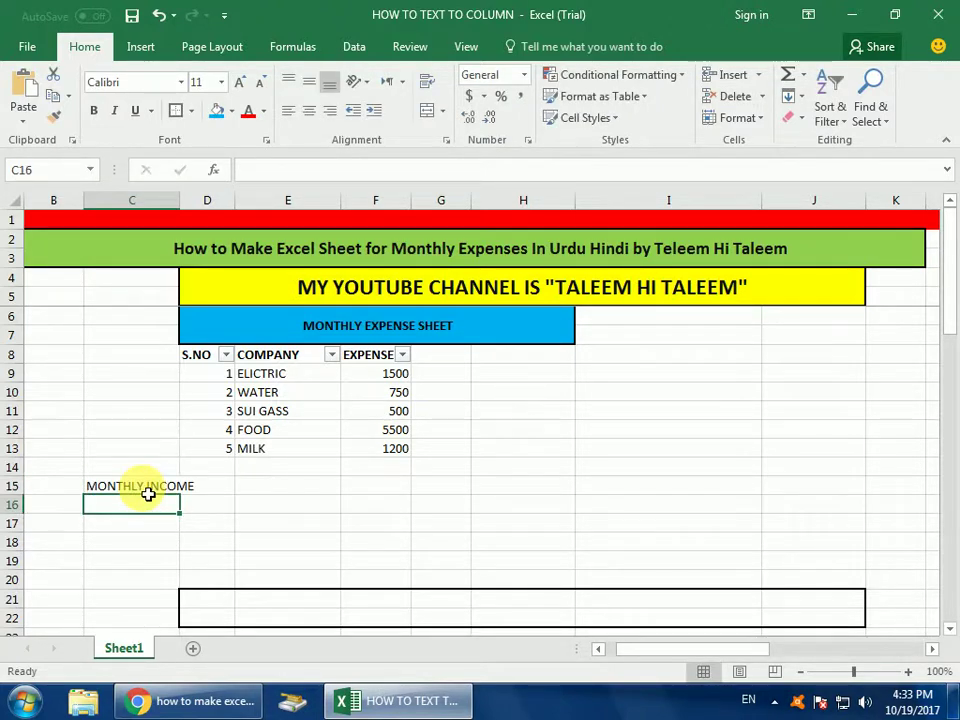
{"action": "type", "text": "OM"}
{"action": "key", "text": "BackSpace"}
{"action": "type", "text": "MONTHLY I"}
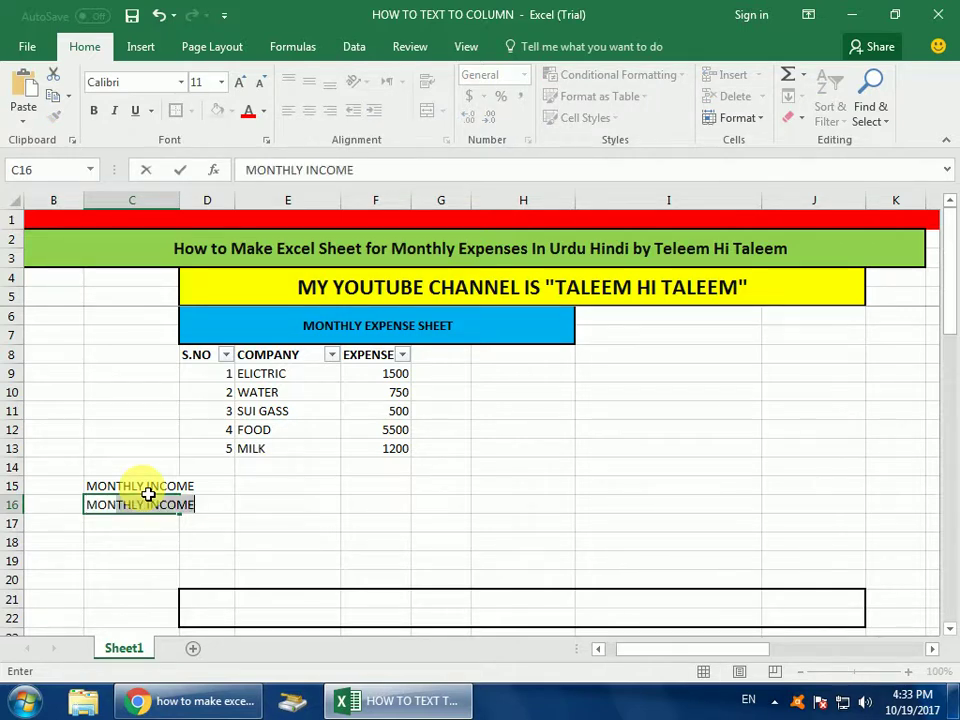
{"action": "key", "text": "BackSpace"}
{"action": "key", "text": "BackSpace"}
{"action": "type", "text": "EXP"}
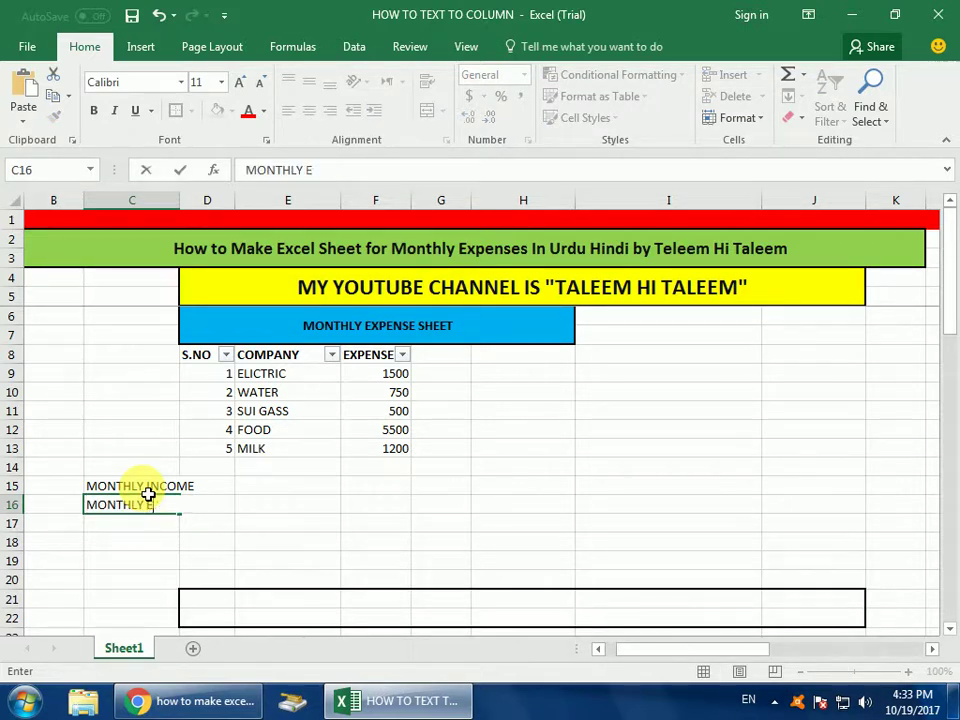
{"action": "type", "text": "ENSE"}
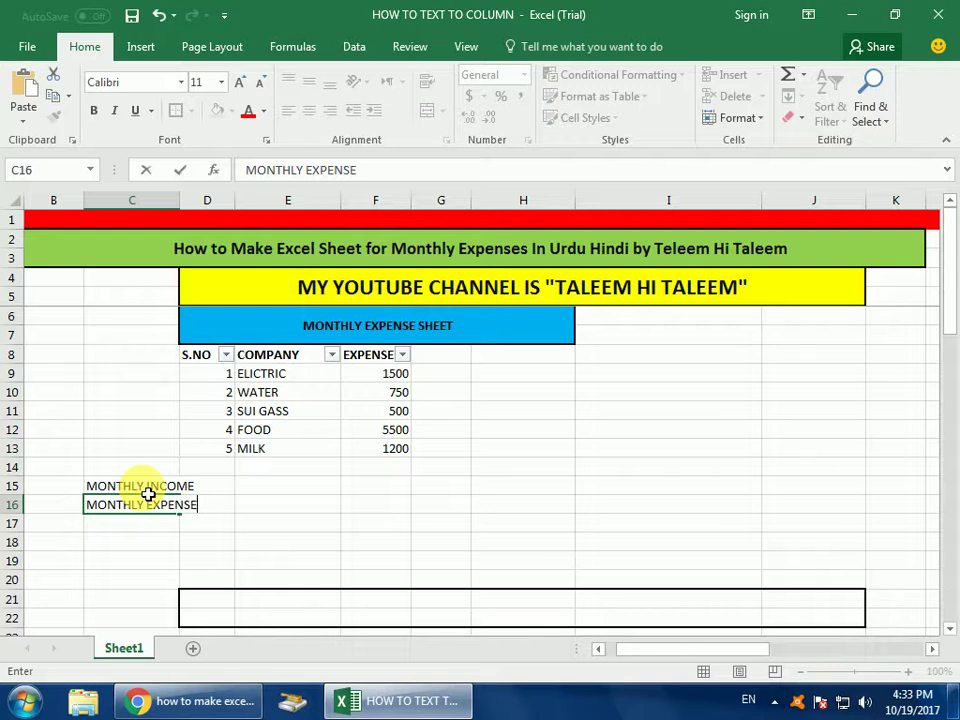
{"action": "key", "text": "Return"}
{"action": "type", "text": "SAVING"}
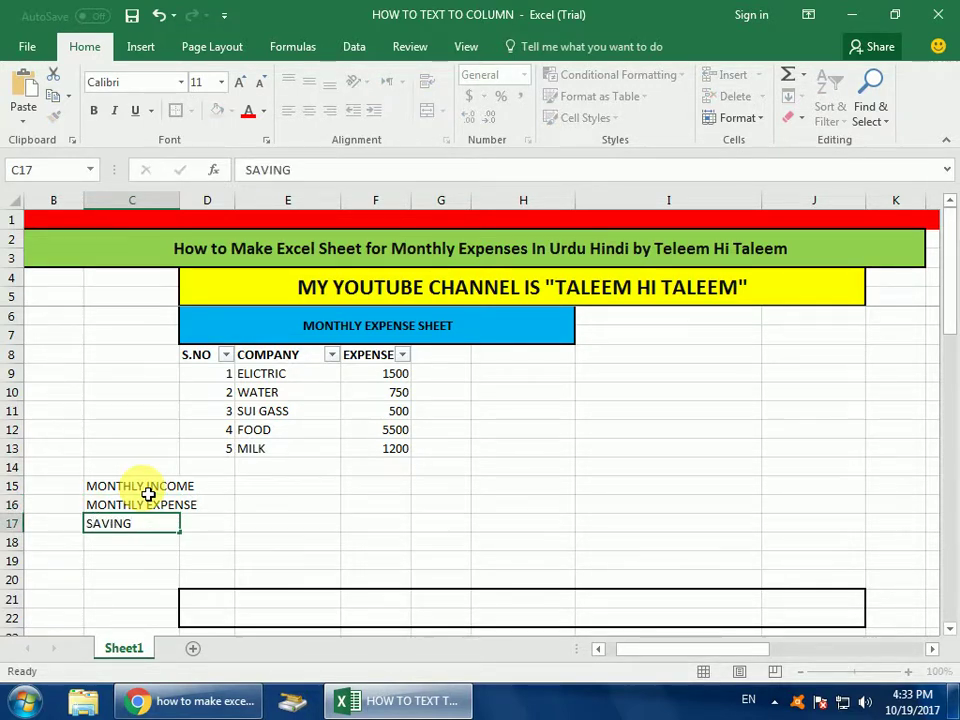
- Enter 40000 in E15 as the monthly income
{"action": "key", "text": "Tab"}
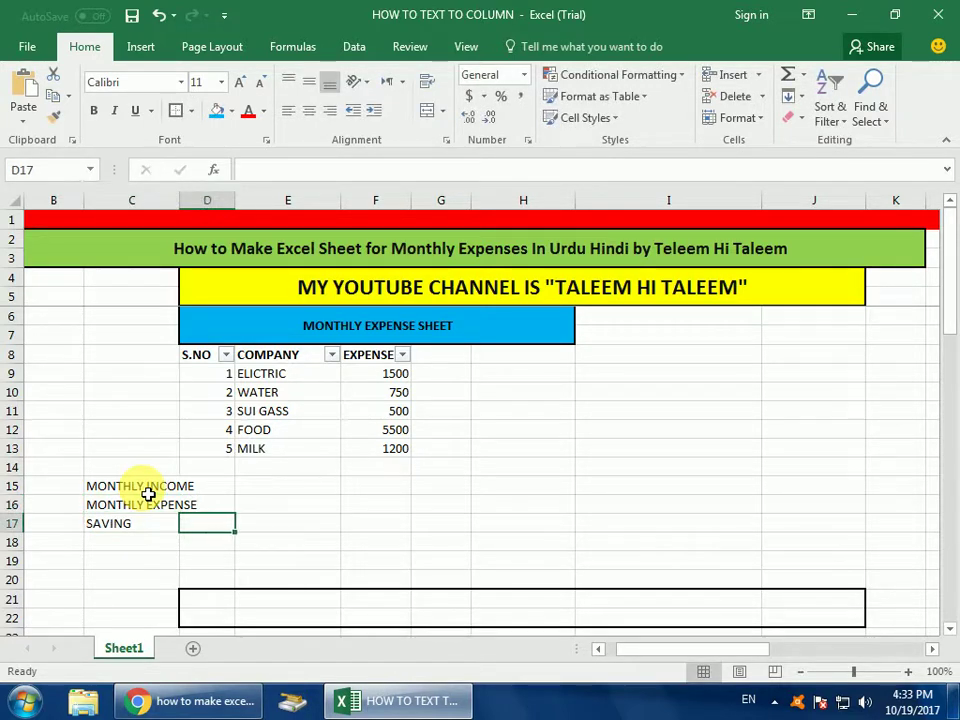
{"action": "key", "text": "Up"}
{"action": "key", "text": "Up"}
{"action": "key", "text": "Right"}
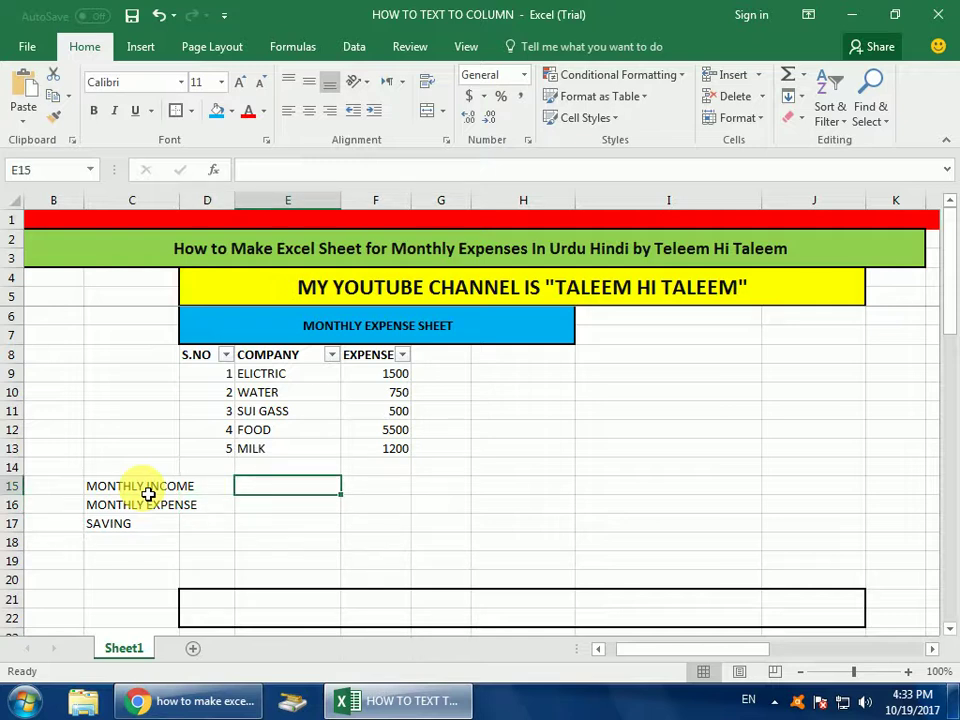
{"action": "type", "text": "40000"}
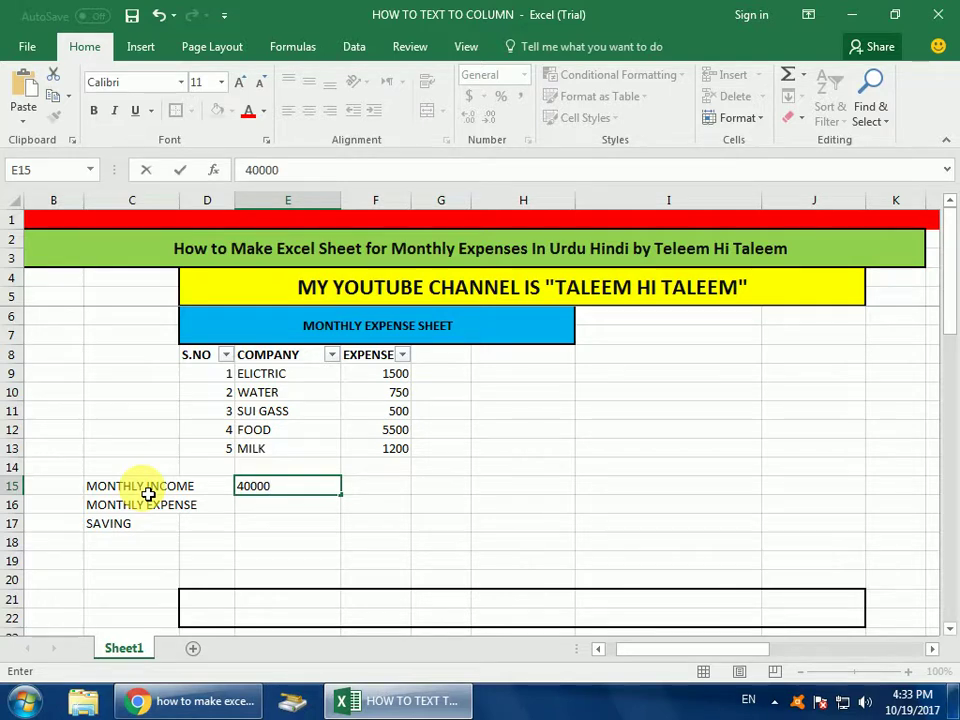
{"action": "key", "text": "Return"}
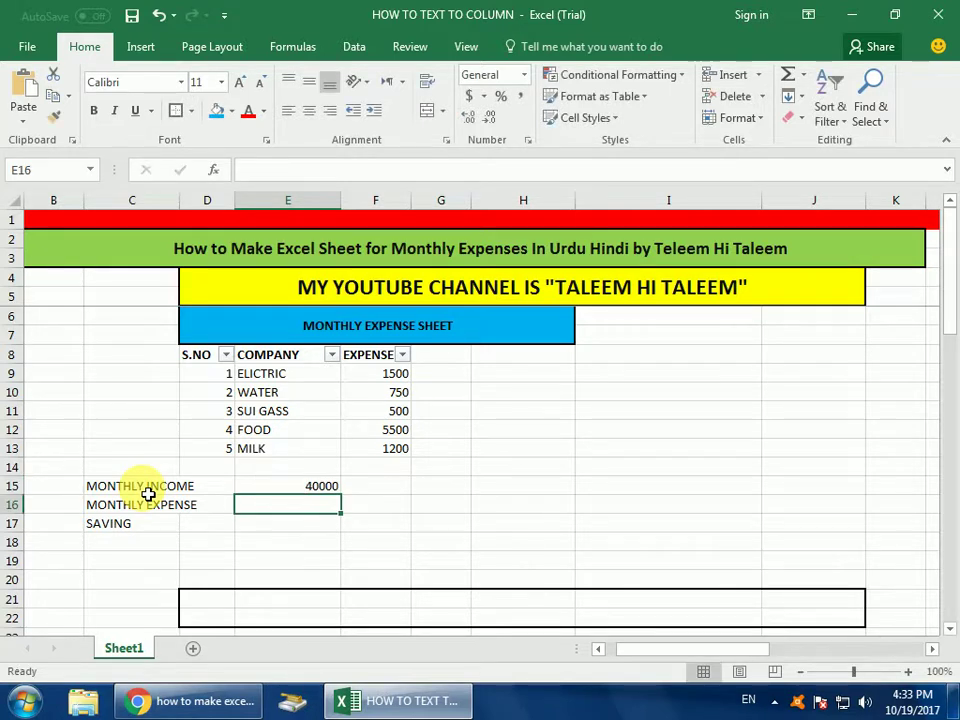
- Look over the expense amounts in the EXPENSE column, F9:F13
{"action": "key", "text": "Right"}
{"action": "key", "text": "Left"}
{"action": "key", "text": "Right"}
{"action": "key", "text": "Right"}
{"action": "key", "text": "Up"}
{"action": "key", "text": "Up"}
{"action": "key", "text": "Up"}
{"action": "key", "text": "Up"}
{"action": "key", "text": "Up"}
{"action": "key", "text": "Up"}
{"action": "key", "text": "Up"}
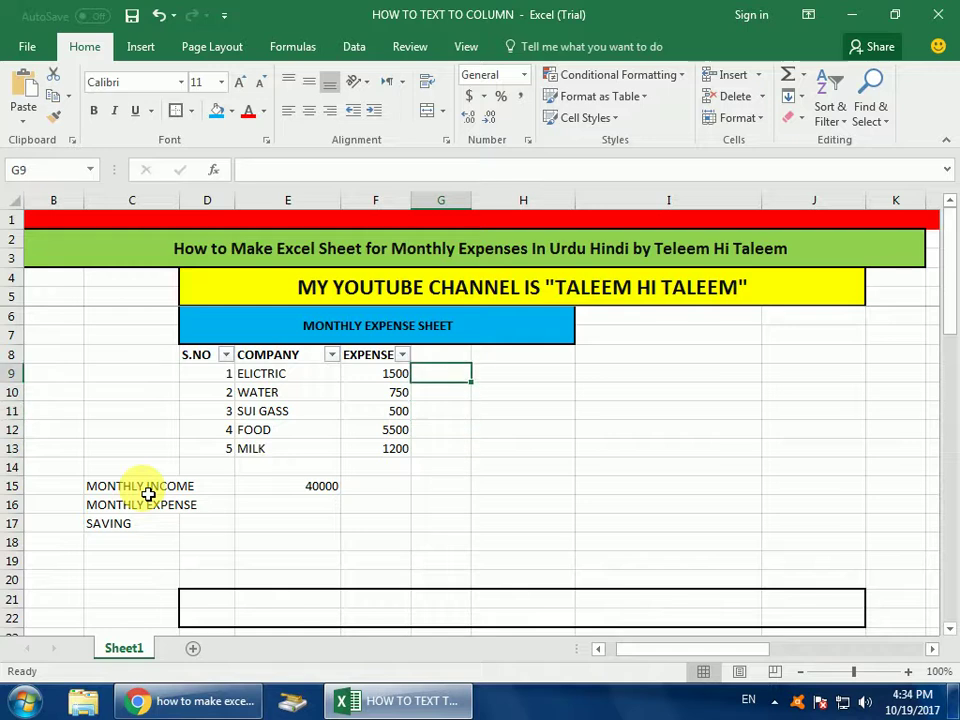
{"action": "key", "text": "Left"}
{"action": "key", "text": "Down"}
{"action": "key", "text": "Down"}
{"action": "key", "text": "Down"}
{"action": "key", "text": "Down"}
{"action": "key", "text": "Down"}
{"action": "key", "text": "Down"}
{"action": "key", "text": "Down"}
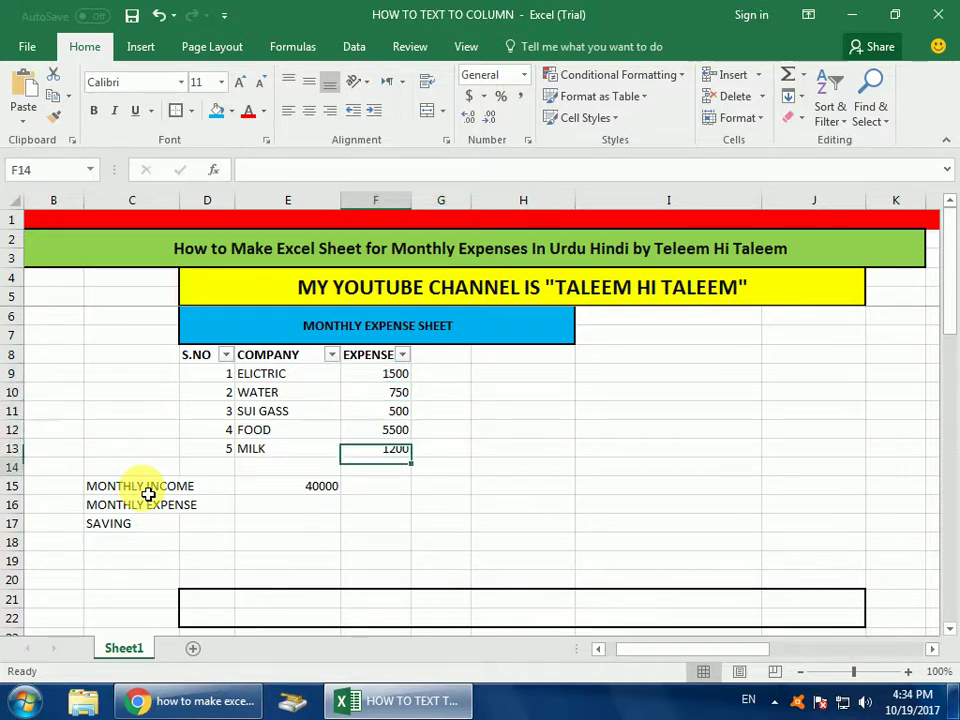
- Start a SUM formula in E16 for the monthly expense, picking the expense amounts F9:F13 as its range
{"action": "key", "text": "Left"}
{"action": "type", "text": "=SUM"}
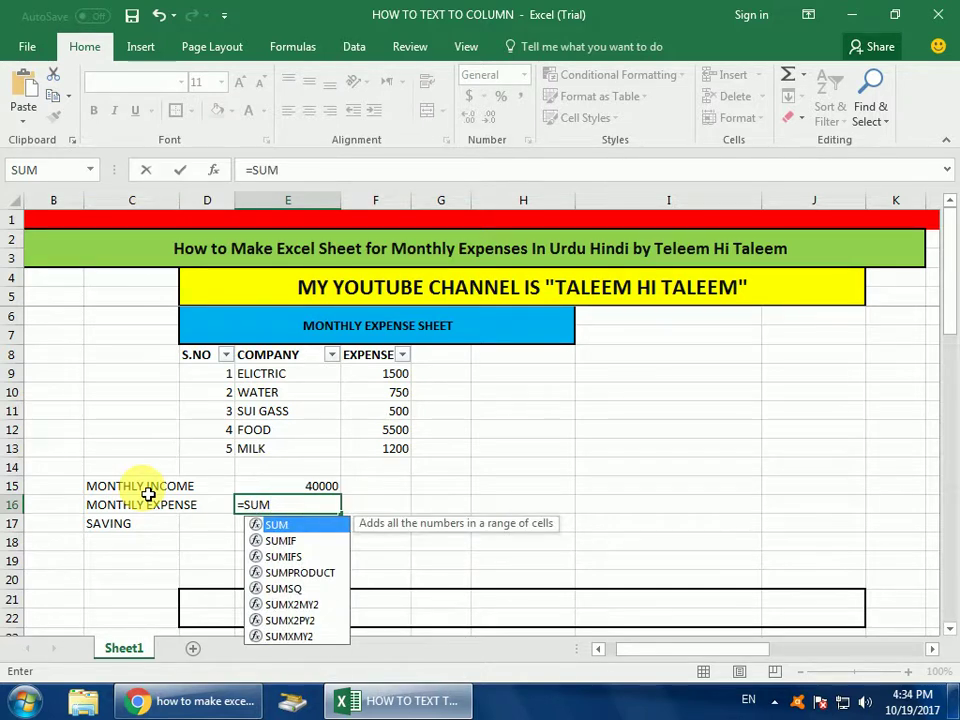
{"action": "type", "text": "("}
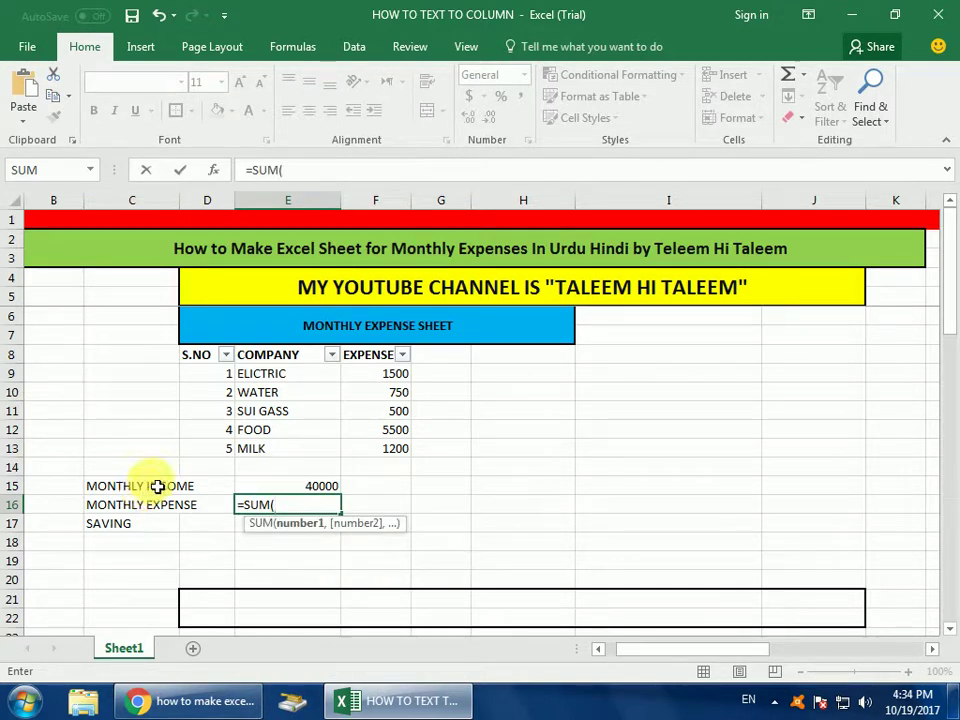
{"action": "left_click", "coordinate": [383, 379]}
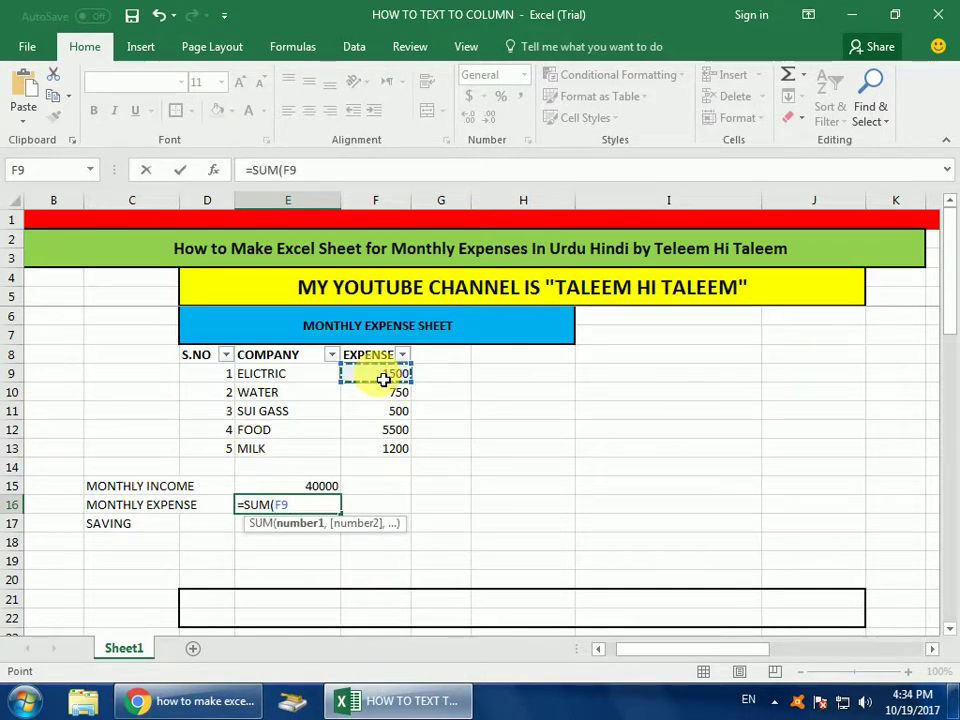
{"action": "key", "text": "shift+Down"}
{"action": "key", "text": "shift+Down"}
{"action": "key", "text": "shift+Down"}
{"action": "key", "text": "shift+Down"}
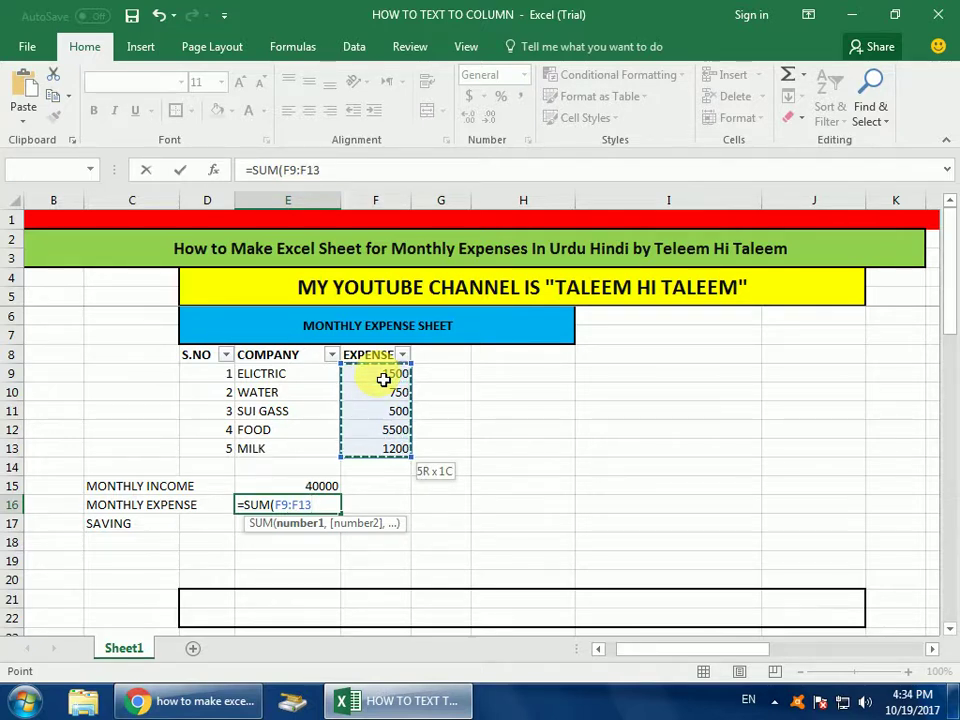
- Clear the picked range back to F, re-enter it as F9:F13 and complete the formula =SUM(F9:F13) in E16
{"action": "key", "text": "BackSpace"}
{"action": "key", "text": "BackSpace"}
{"action": "key", "text": "BackSpace"}
{"action": "key", "text": "BackSpace"}
{"action": "key", "text": "BackSpace"}
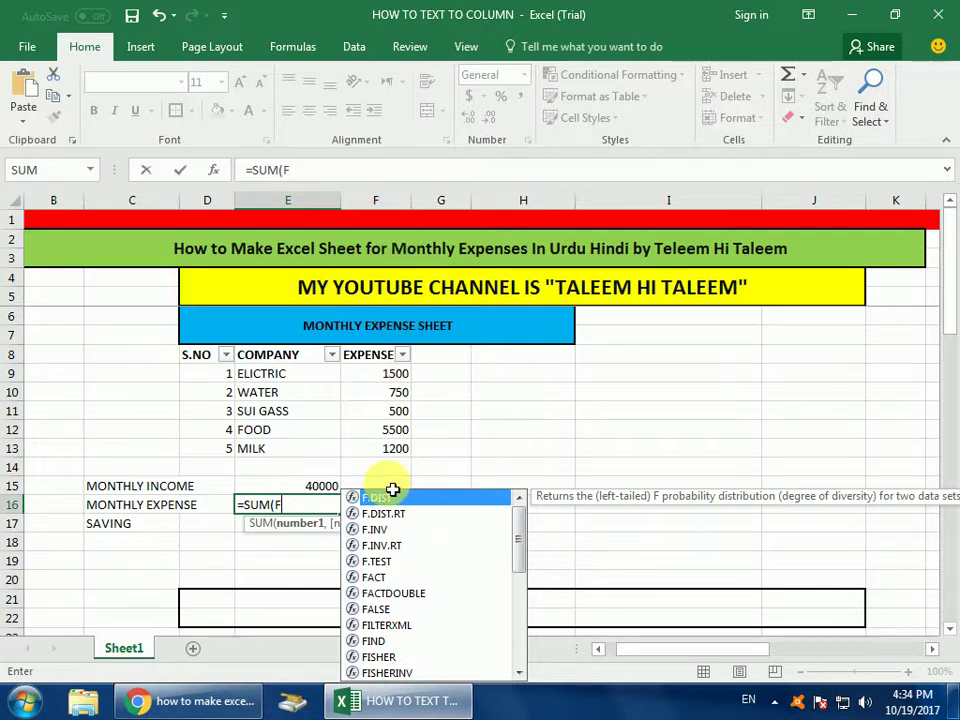
{"action": "type", "text": "9"}
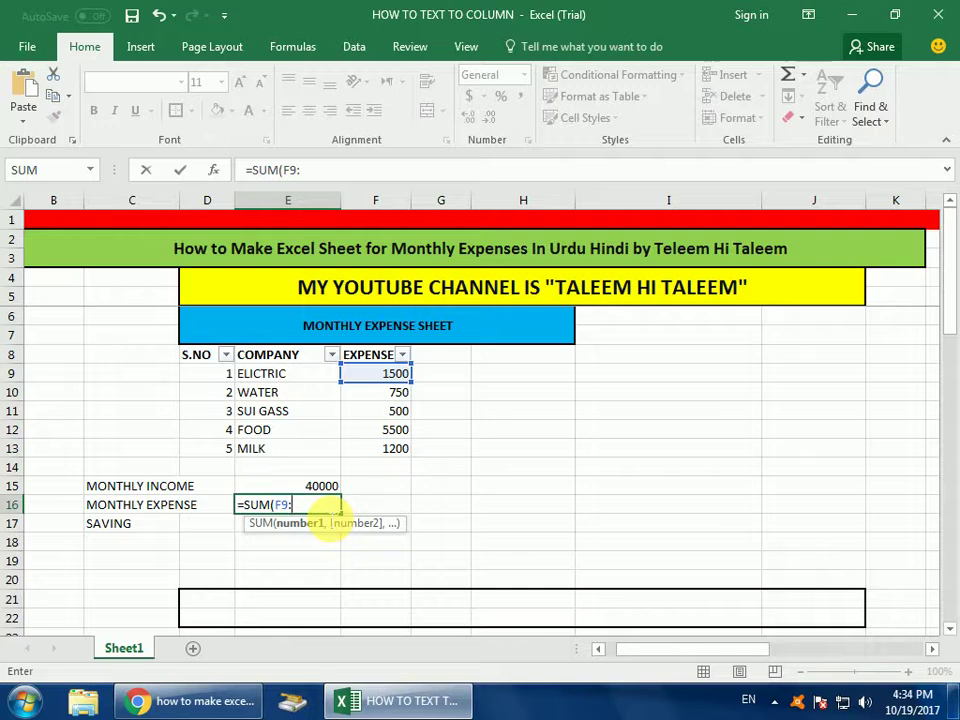
{"action": "type", "text": ":F"}
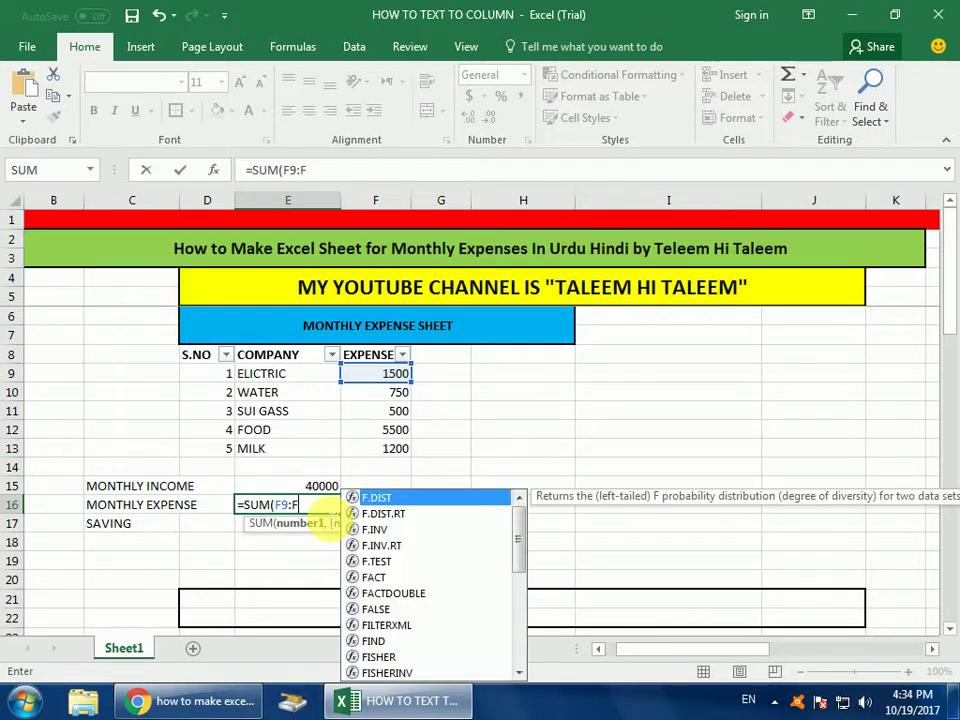
{"action": "type", "text": "13"}
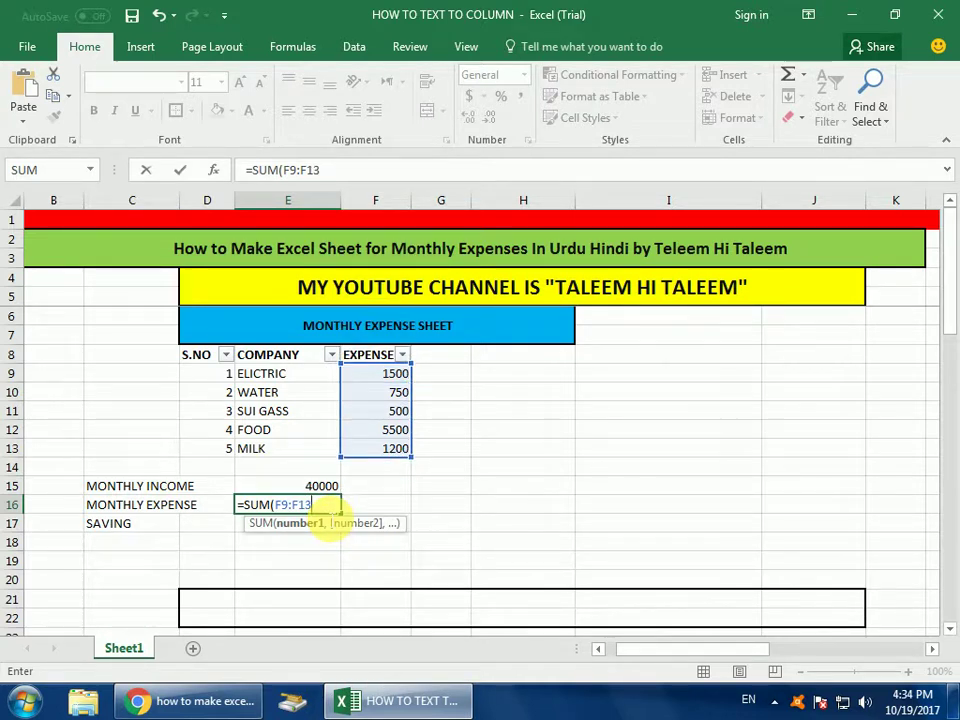
{"action": "type", "text": ")"}
{"action": "key", "text": "Return"}
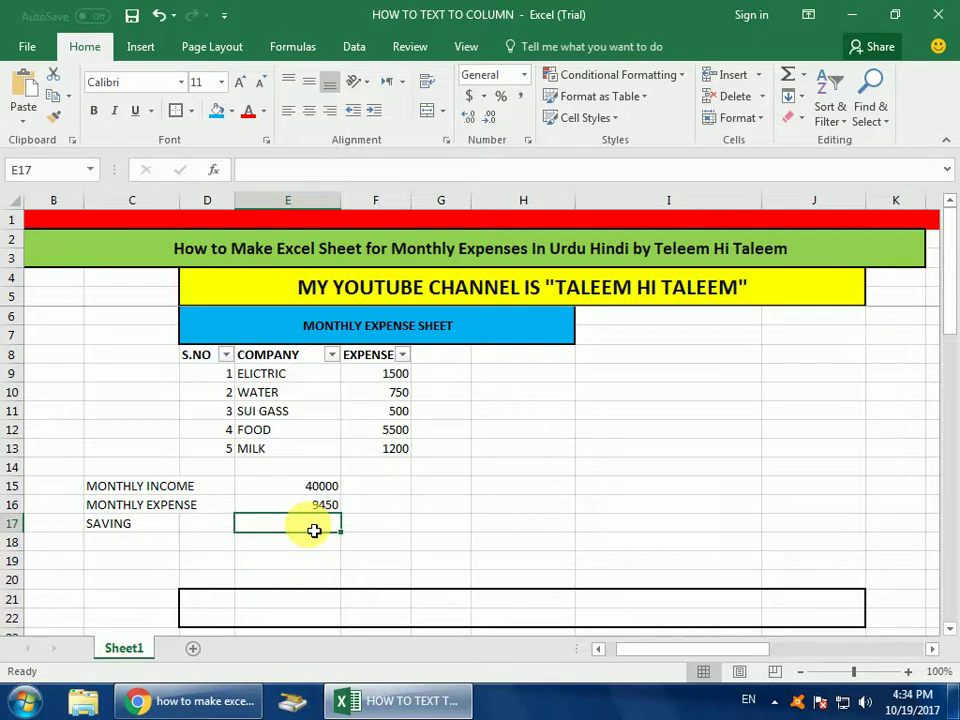
- Enter the formula =E15-E16 in E17 to calculate the saving from income minus expense
{"action": "type", "text": "="}
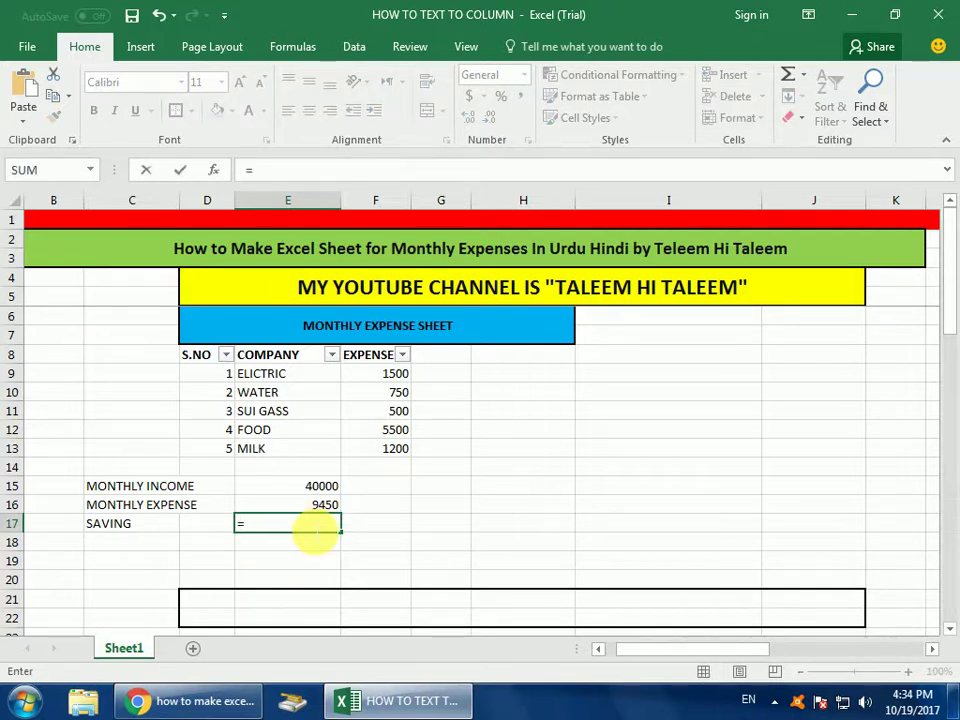
{"action": "left_click", "coordinate": [323, 491]}
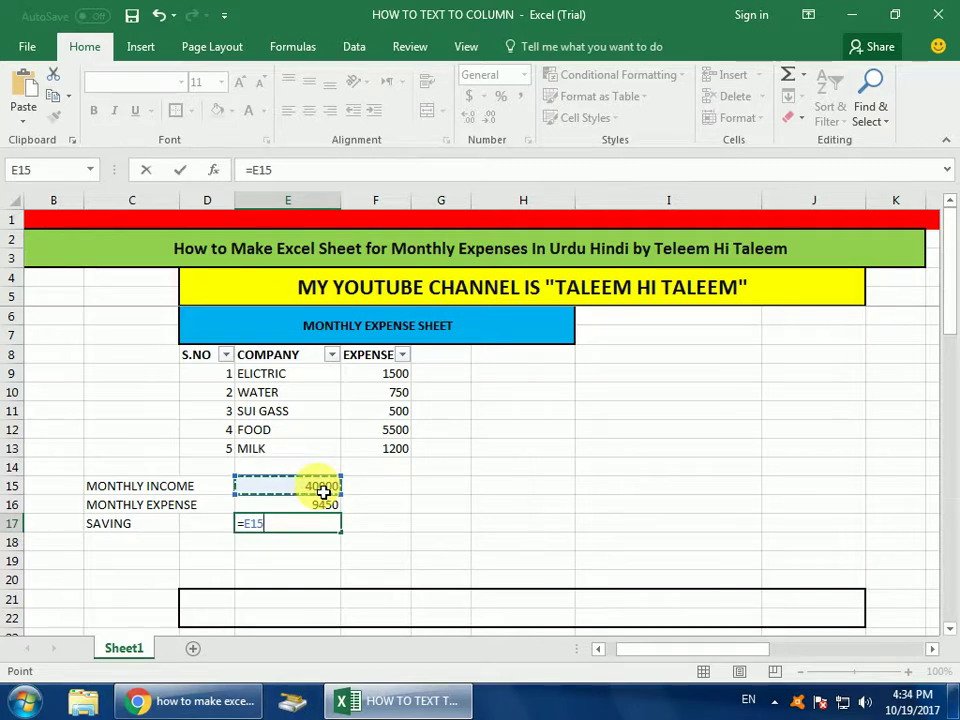
{"action": "type", "text": "-"}
{"action": "left_click", "coordinate": [311, 511]}
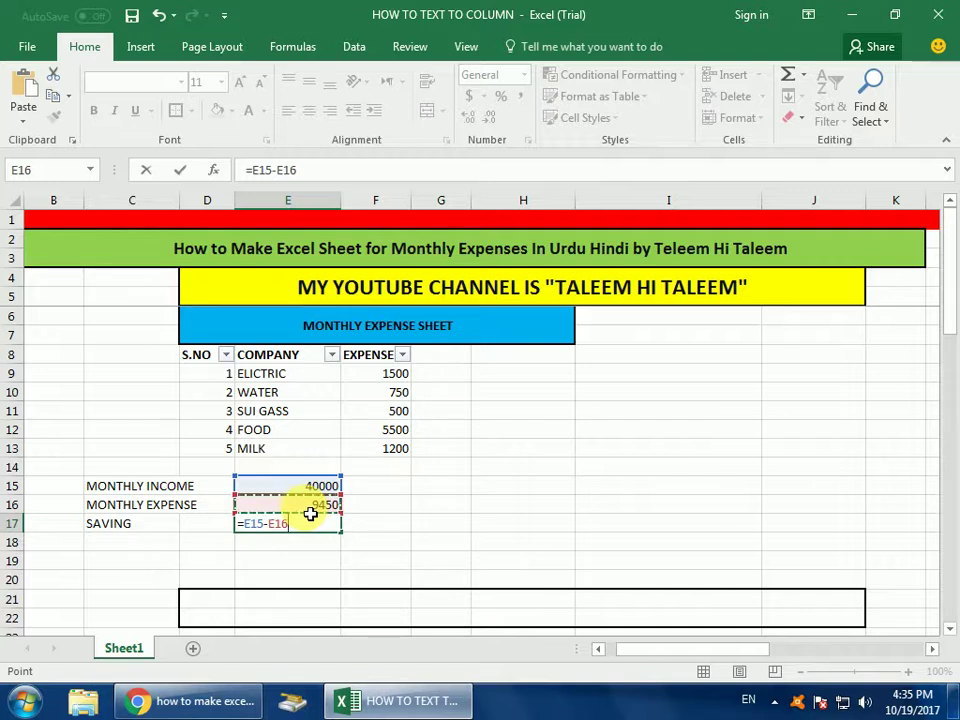
{"action": "key", "text": "Return"}
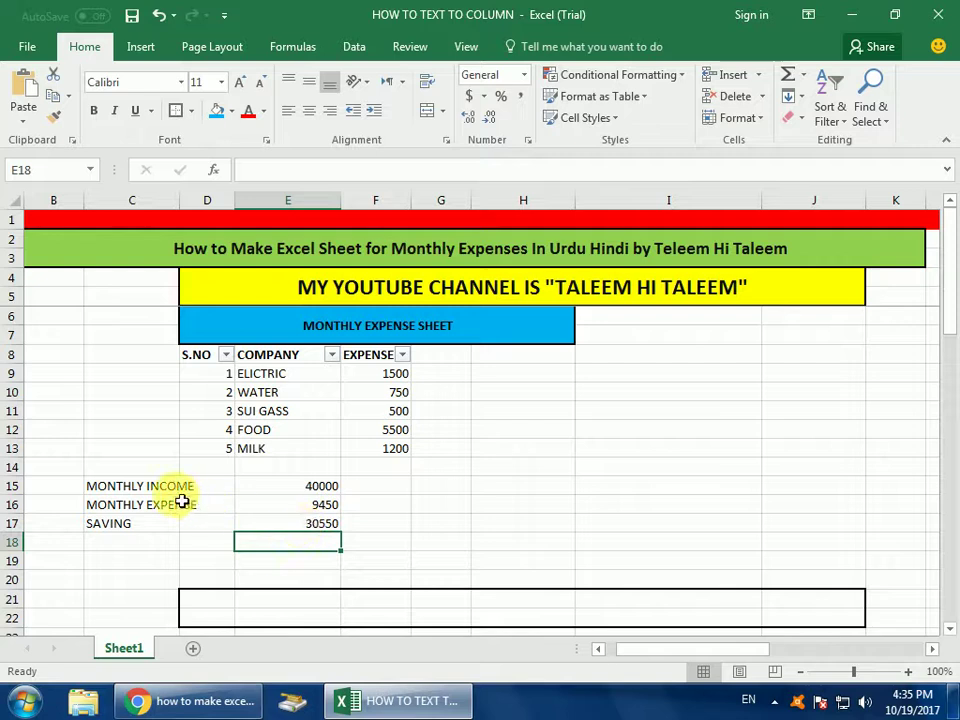
- Apply All Borders to the summary block C15:E17 and deselect it
{"action": "left_click", "coordinate": [148, 489]}
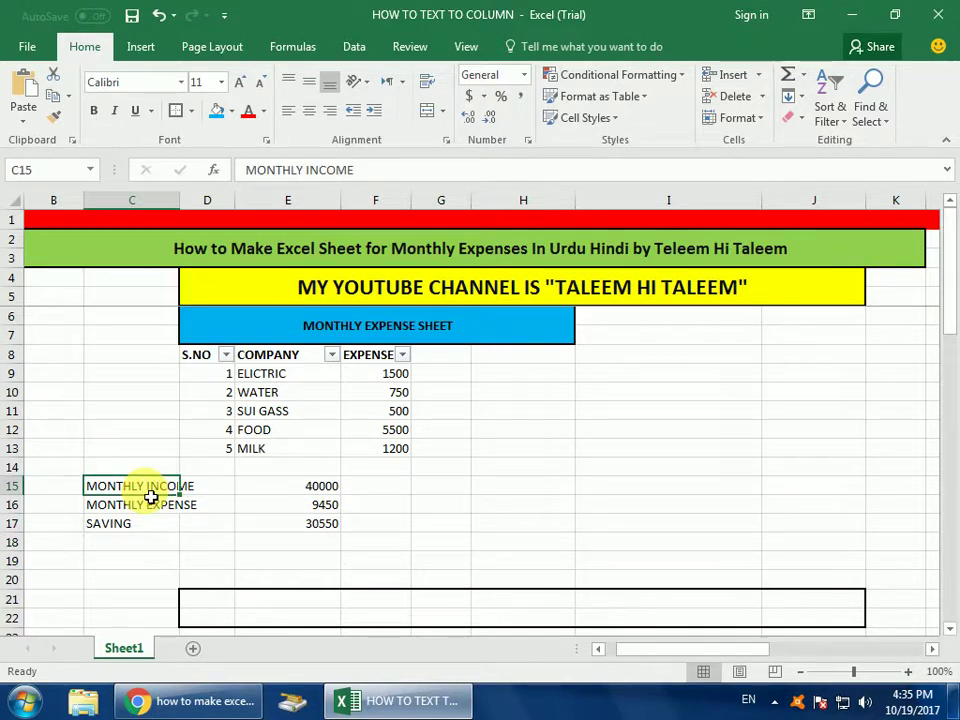
{"action": "key", "text": "shift+Right"}
{"action": "key", "text": "shift+Right"}
{"action": "key", "text": "shift+Down"}
{"action": "key", "text": "shift+Down"}
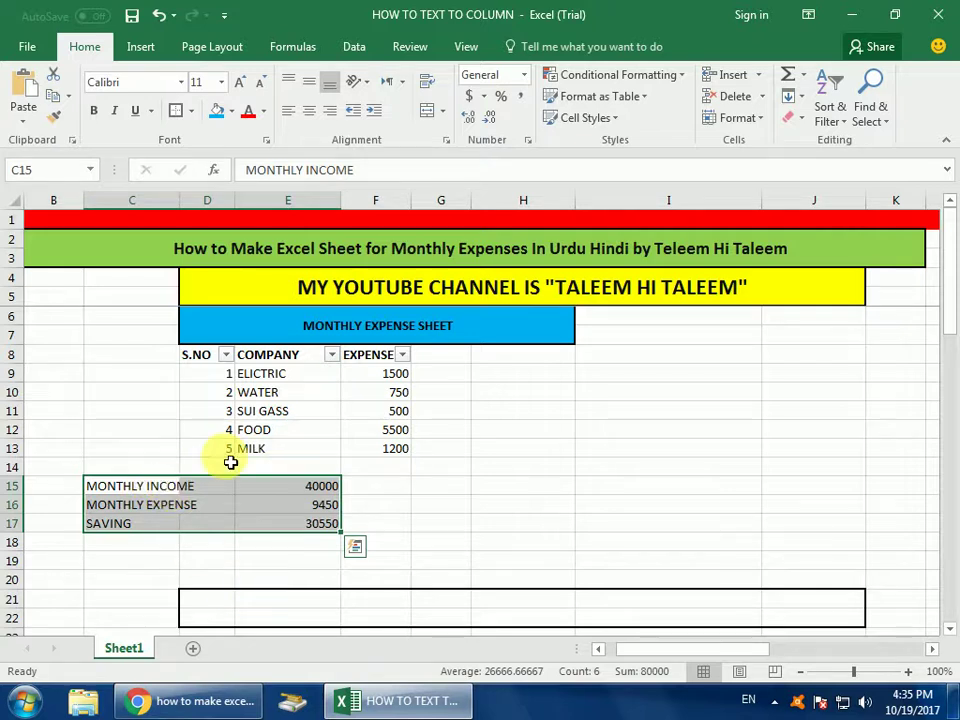
{"action": "left_click", "coordinate": [191, 112]}
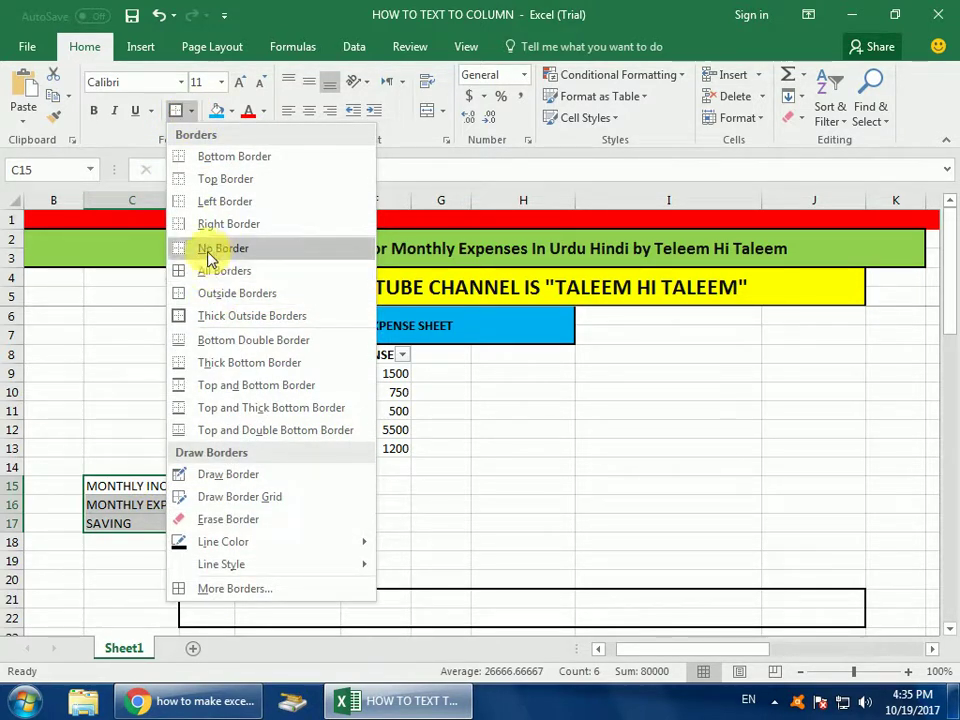
{"action": "left_click", "coordinate": [213, 273]}
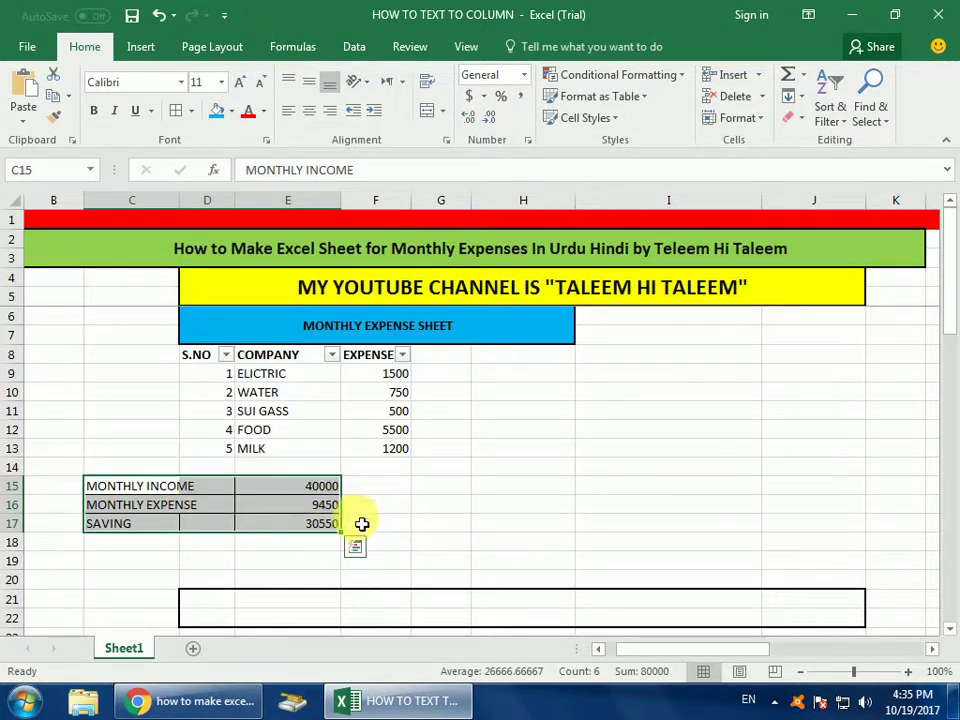
{"action": "left_click", "coordinate": [400, 507]}
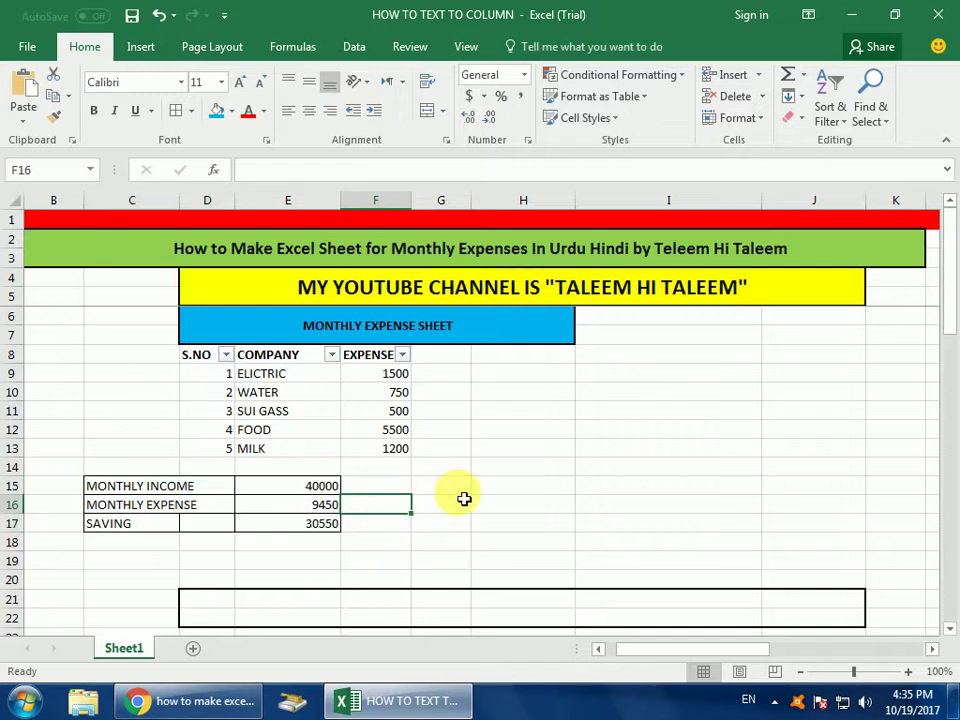